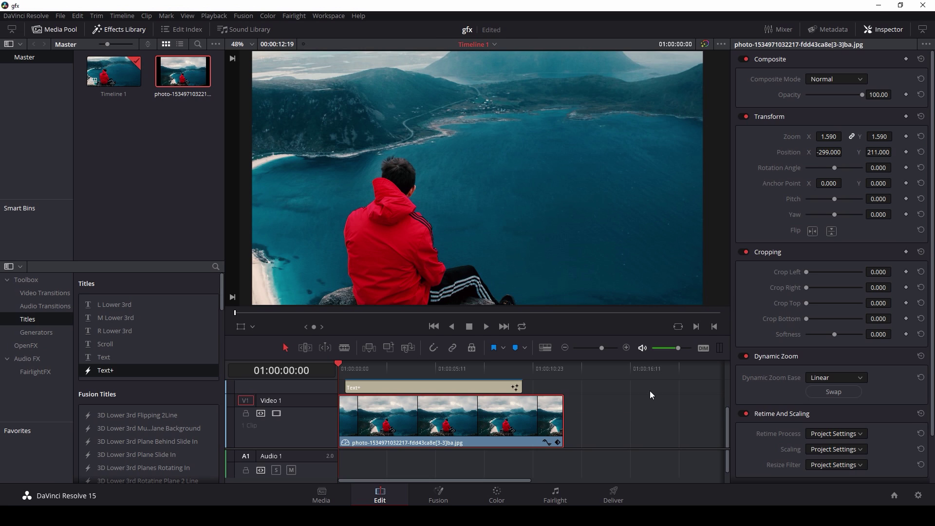
Play the Edit-page timeline and stop while THE MOUNTAINS ARE NICE is on screen.
key(space)
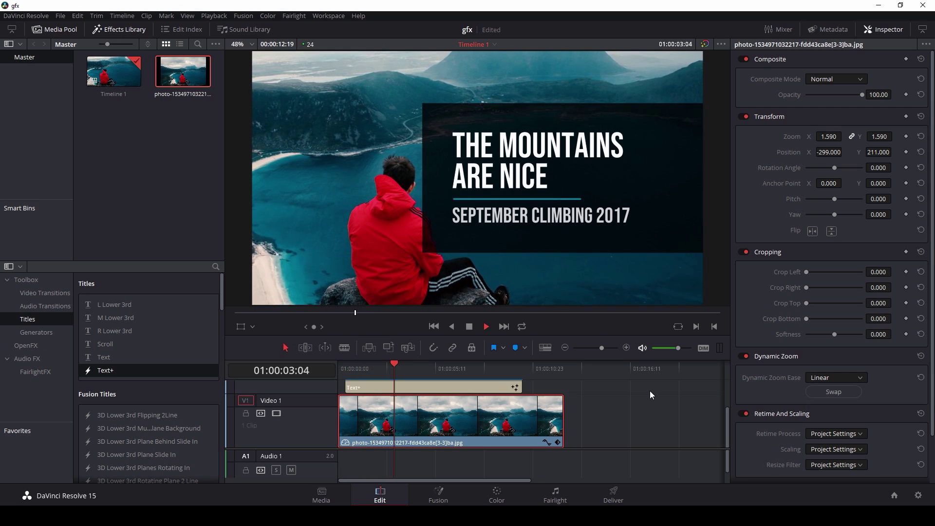
key(space)
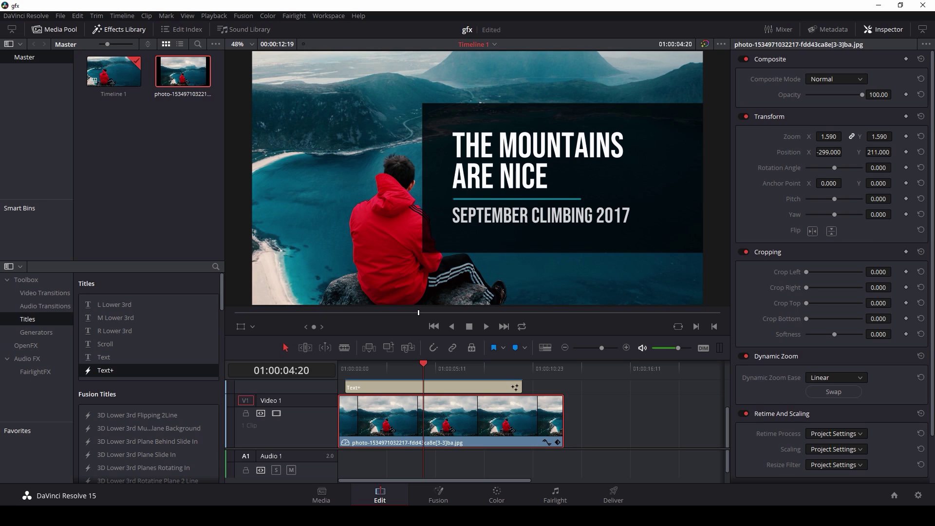
In Chrome, go to the suggested fusiontitles.com page from the address bar entry 'fu'.
key(alt+Tab)
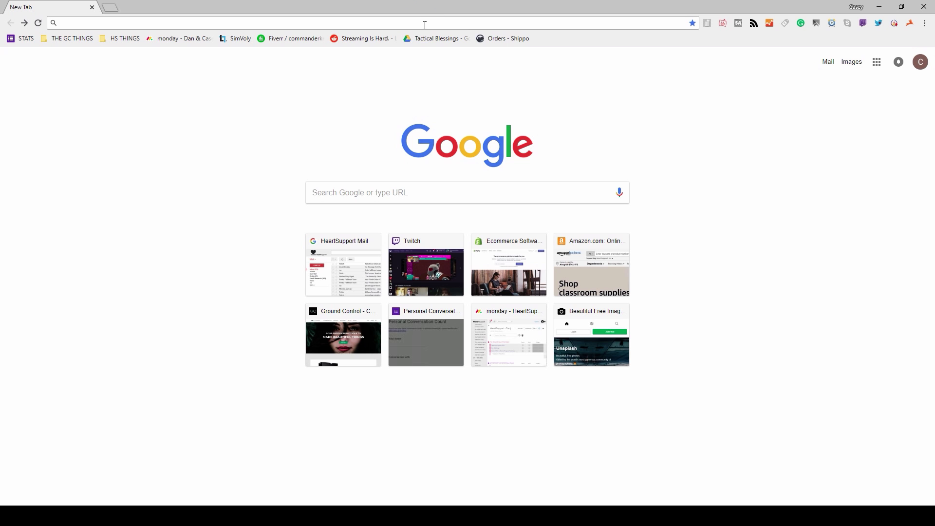
text(fu)
key(Return)
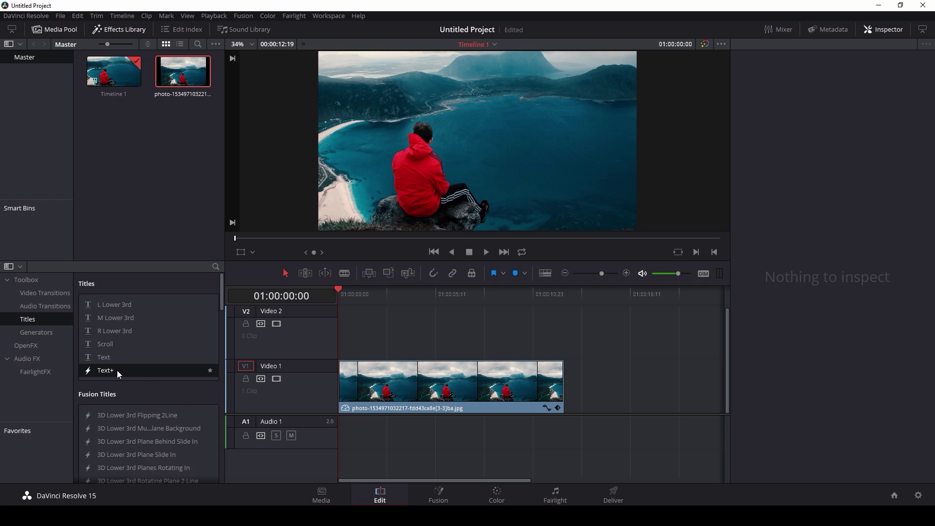
Put a Text+ title on Video 2 above the photo, open it in Fusion, and delete the Template node.
drag(116, 370, 345, 335)
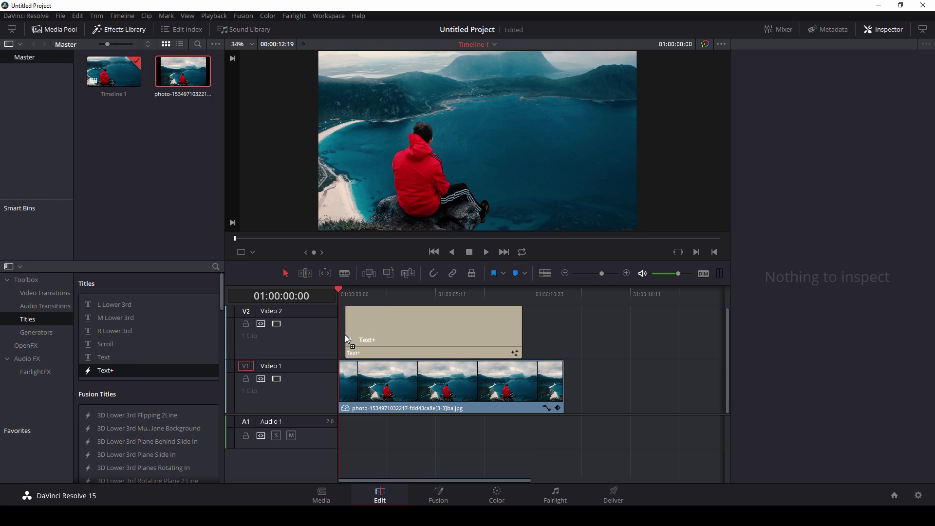
click(417, 325)
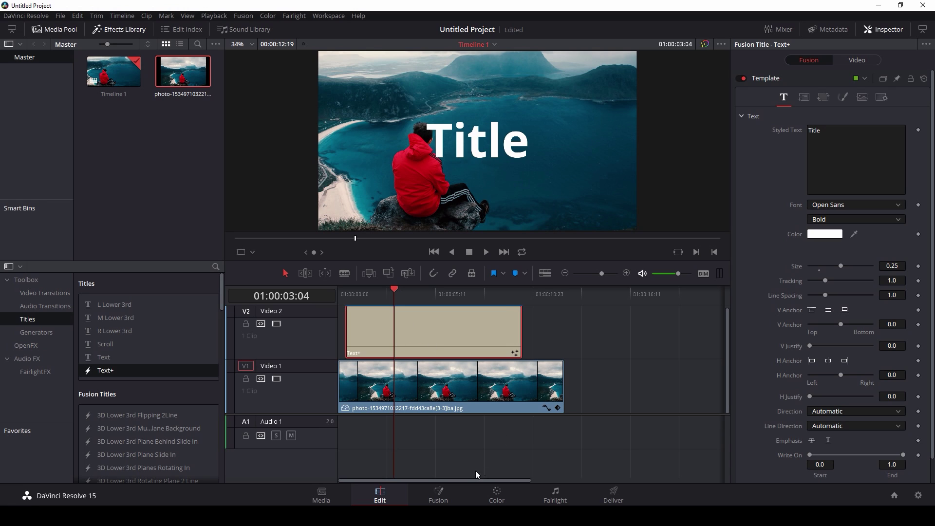
click(438, 497)
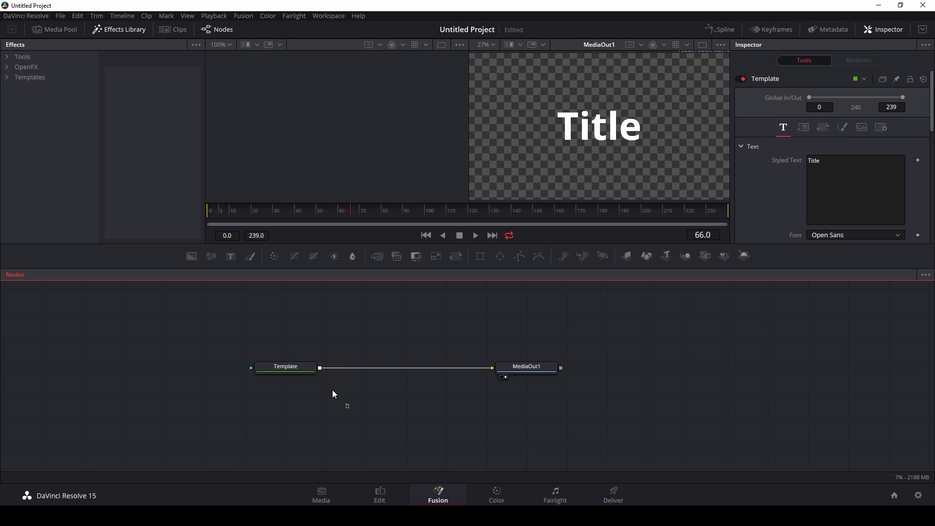
click(280, 373)
key(Delete)
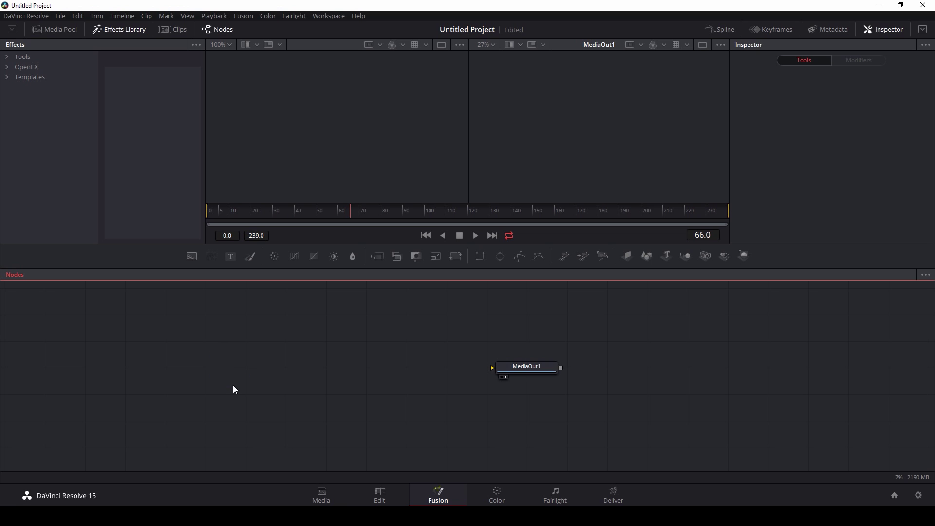
Add a Background node and a Text+ node, merged together as Merge1.
key(shift+space)
text(xf)
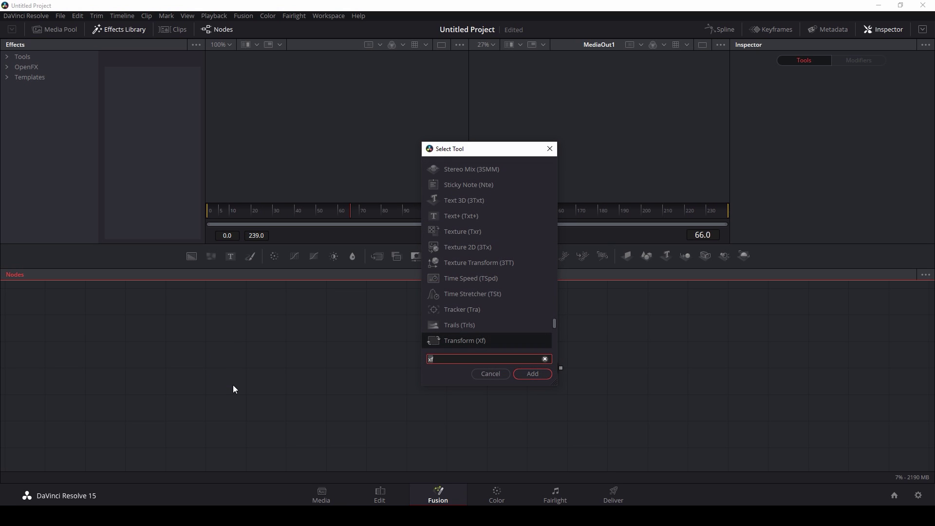
key(BackSpace)
key(BackSpace)
text(BG)
key(Return)
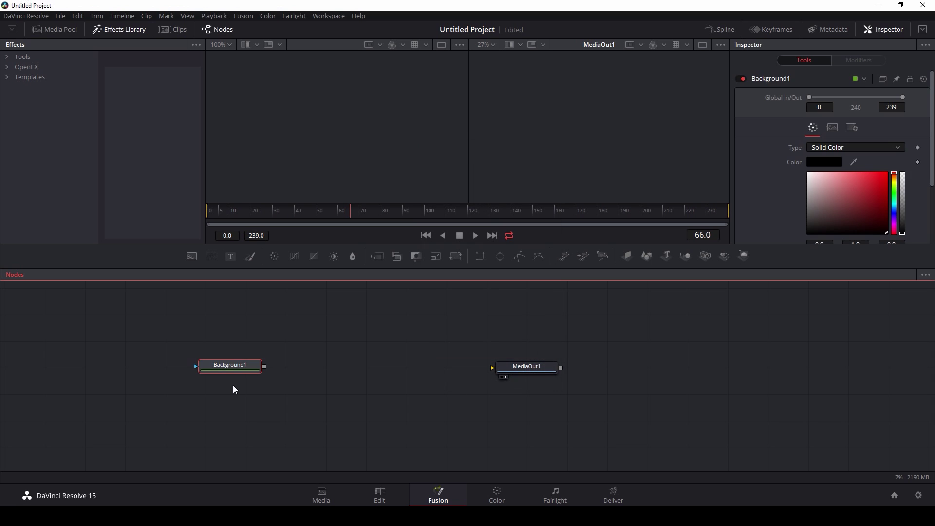
key(shift+space)
text(TEXT)
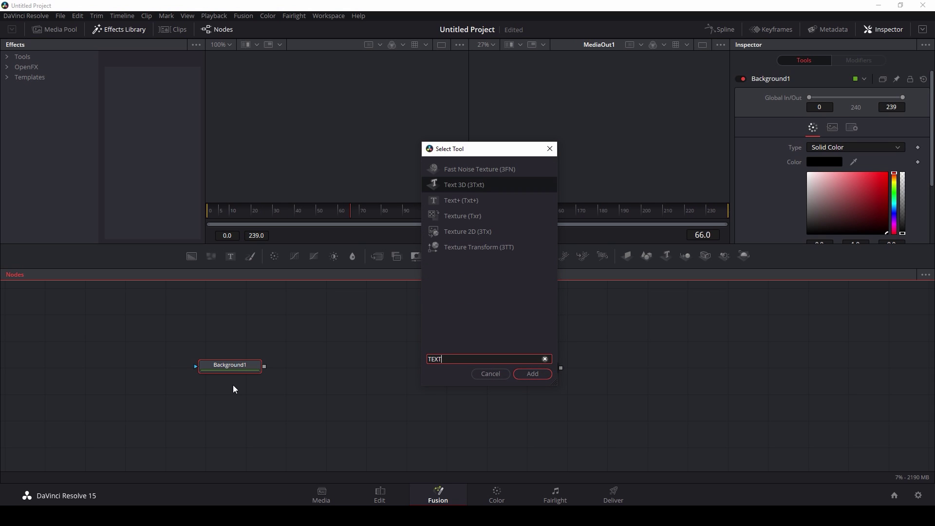
key(Down)
key(Return)
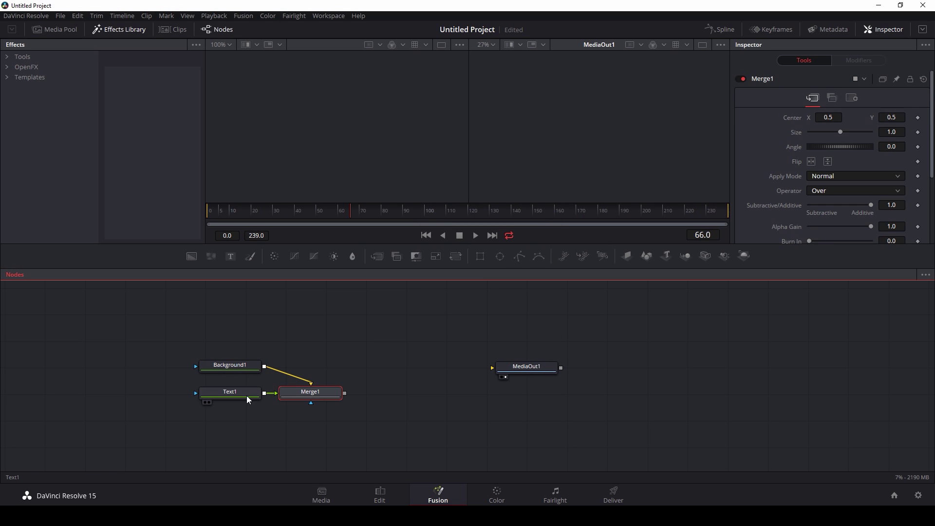
Arrange Text1 and Merge1, then connect Merge1's output to MediaOut1.
drag(248, 396, 279, 324)
drag(317, 397, 329, 370)
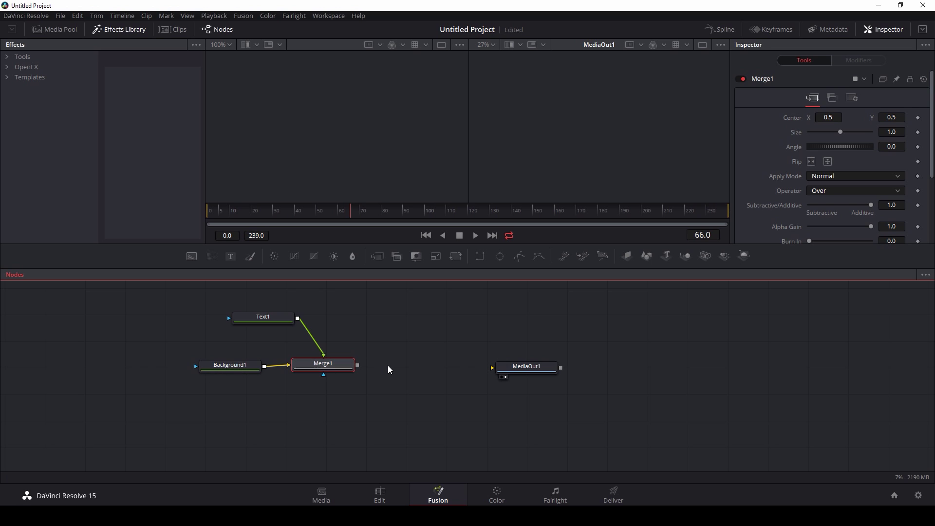
drag(359, 365, 531, 365)
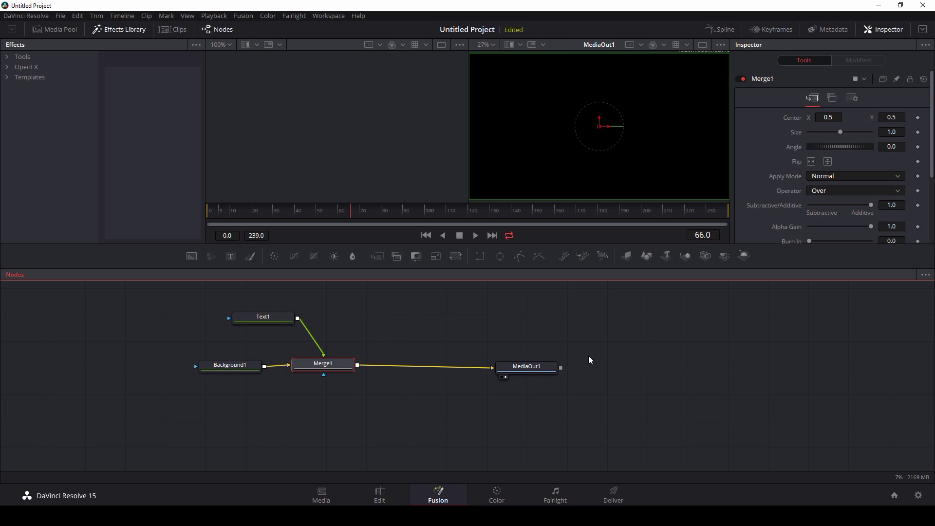
click(532, 370)
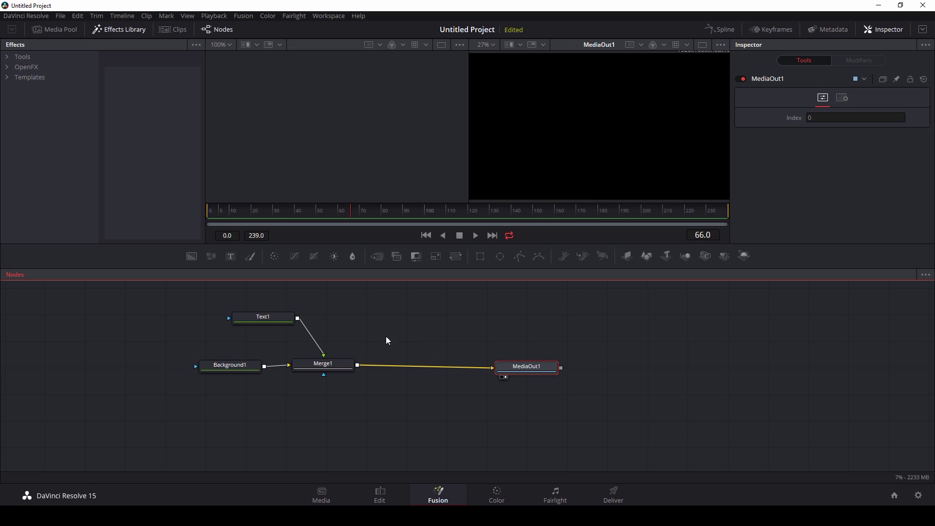
Paste 'THE MOUNTAINS ARE NICE' into Text1's Styled Text.
drag(253, 362, 232, 367)
click(271, 318)
click(859, 186)
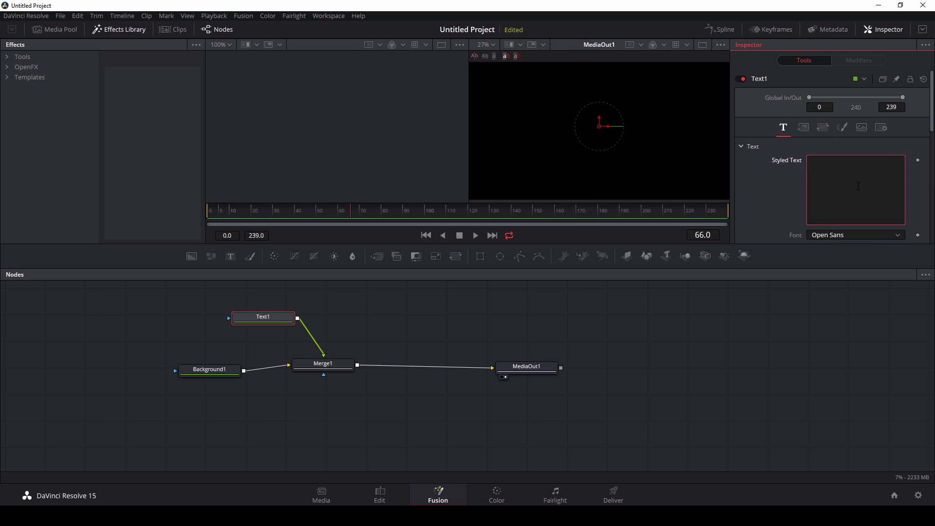
text(THE MOUNTAINS ARE NICE)
click(637, 324)
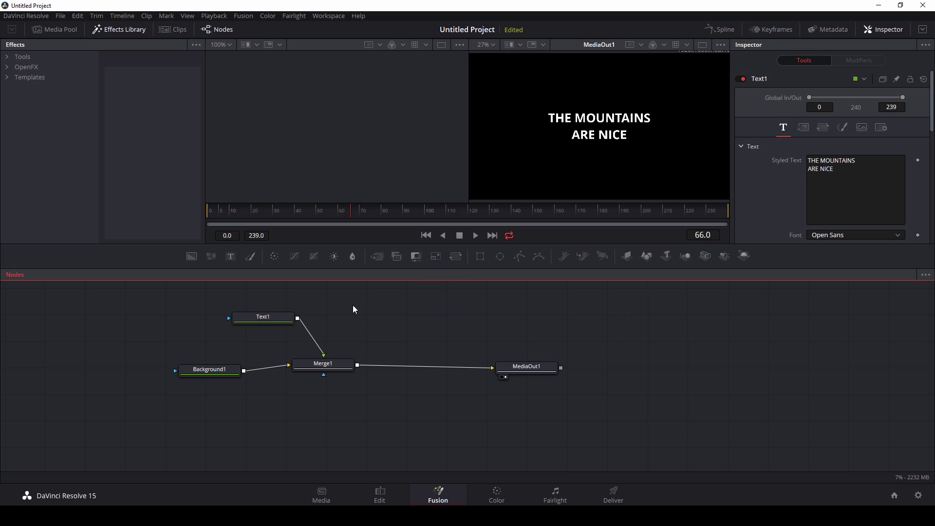
Set Text1's font to Bebas Neue and anchor it left, then move Background1 further left.
click(268, 318)
scroll(775, 183, down, 2)
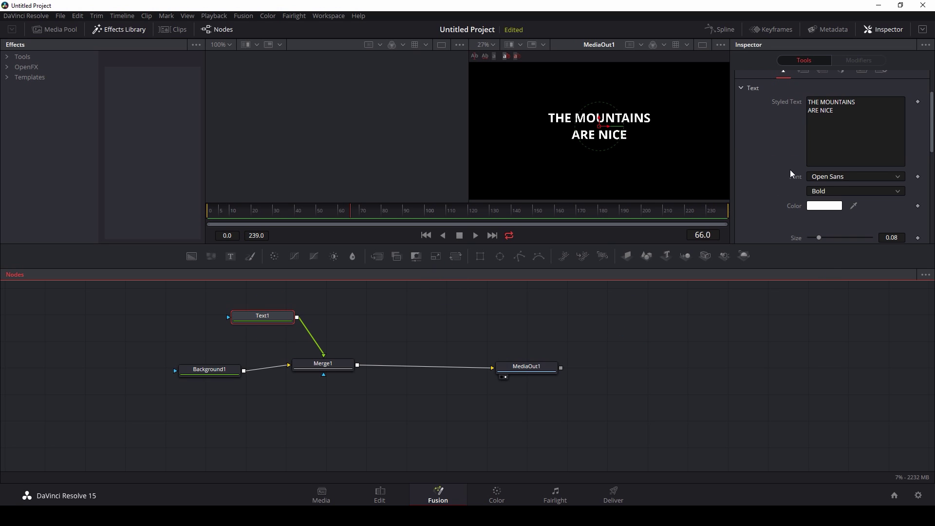
click(828, 177)
scroll(851, 268, up, 10)
click(854, 258)
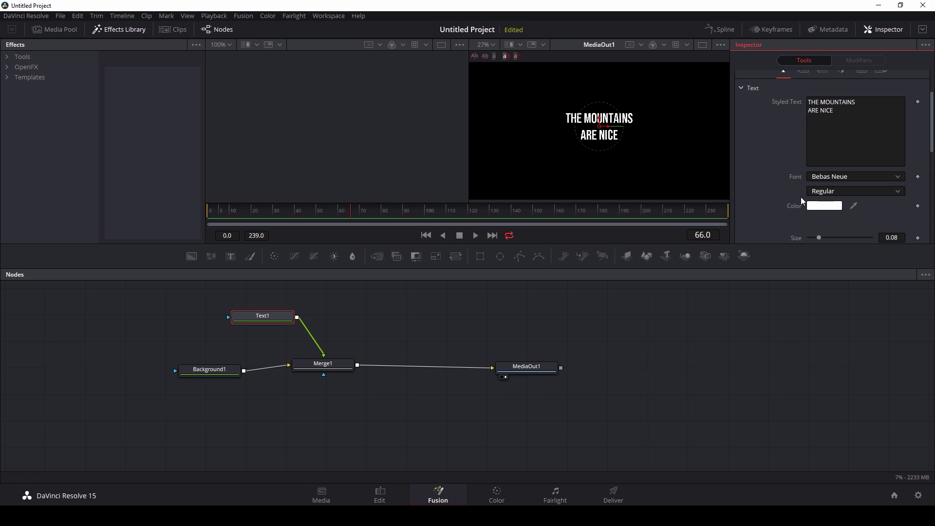
scroll(780, 176, down, 5)
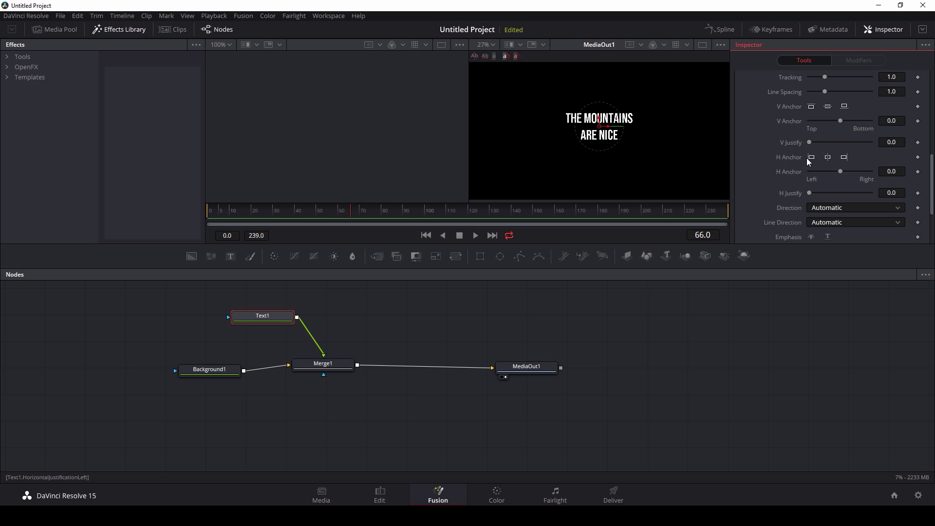
click(812, 159)
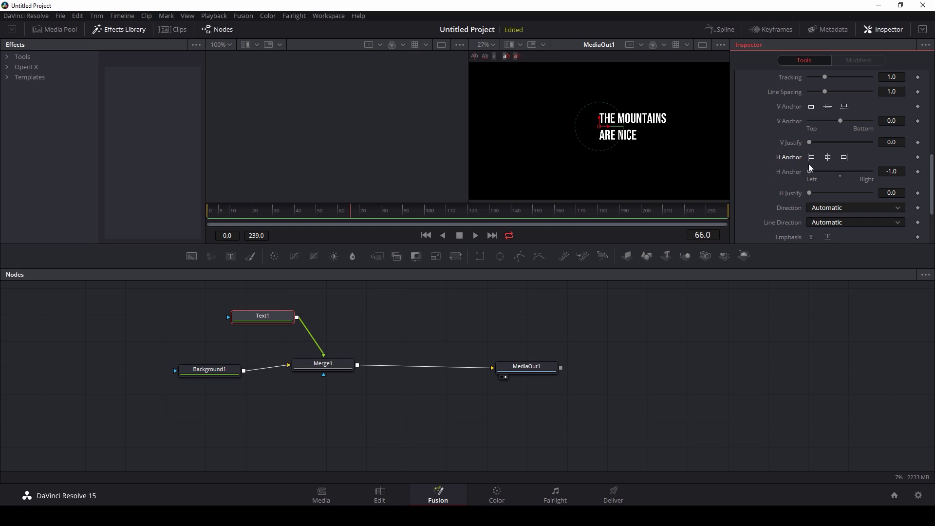
drag(209, 375, 161, 371)
click(157, 372)
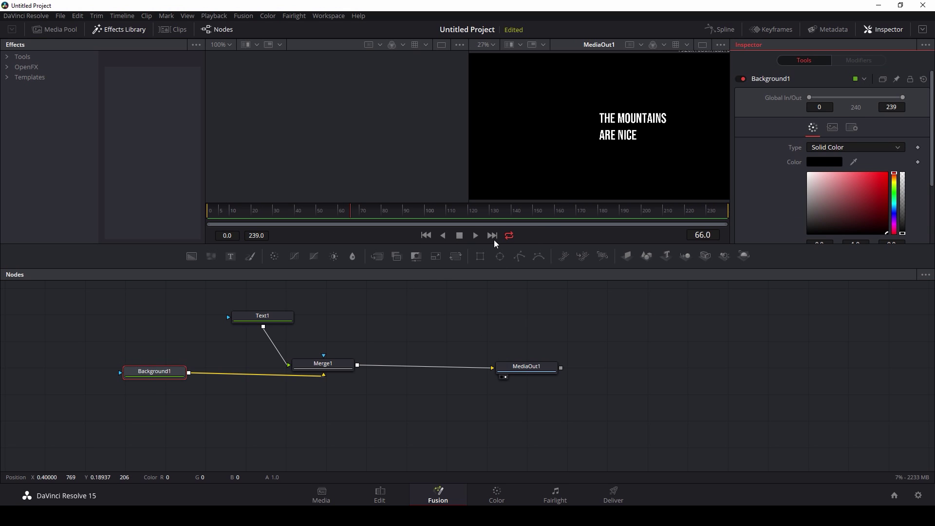
Add a Transform node after Background1.
click(168, 377)
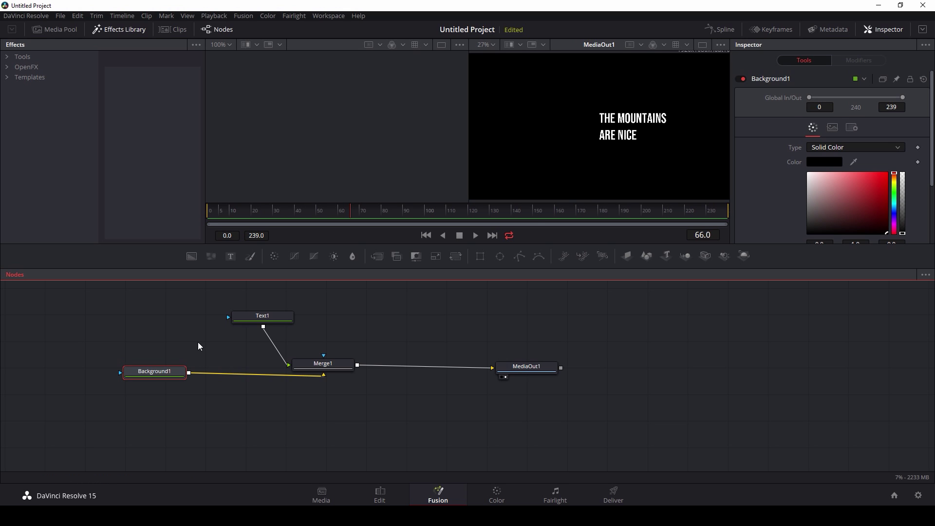
drag(151, 376, 142, 380)
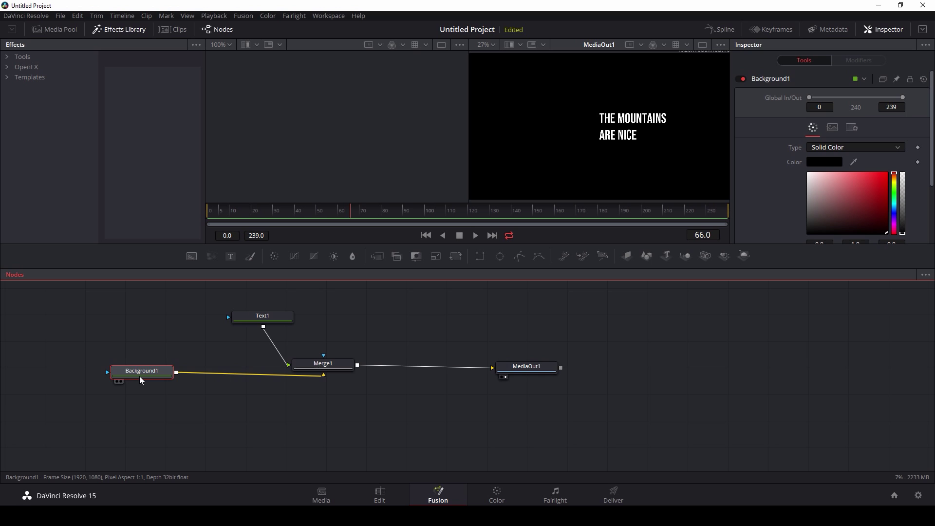
key(shift+space)
text(transform)
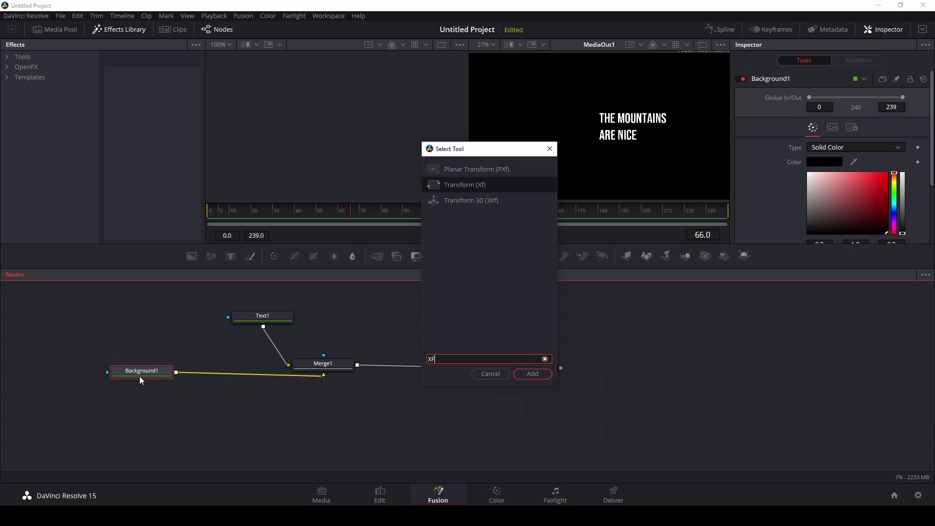
key(Return)
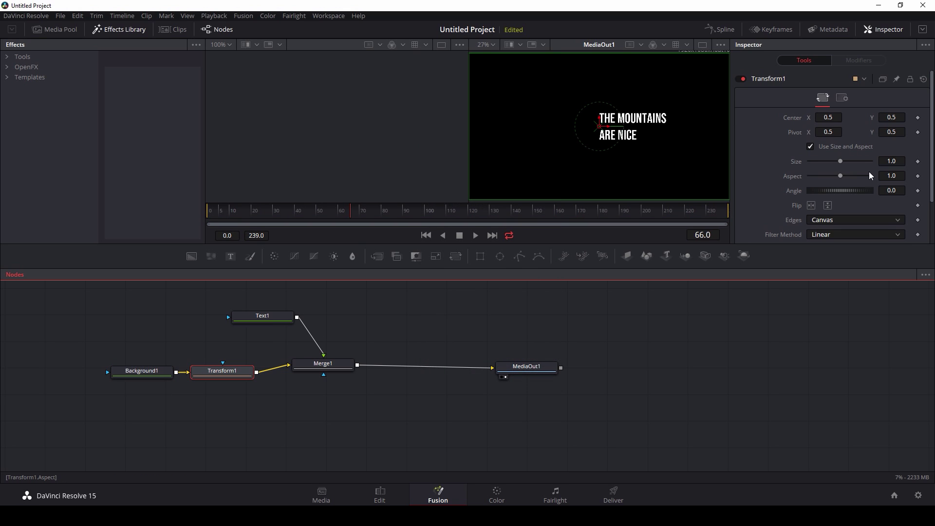
Squash the black box into a shorter band, slide it left, and set Center Y to 0.5.
click(811, 147)
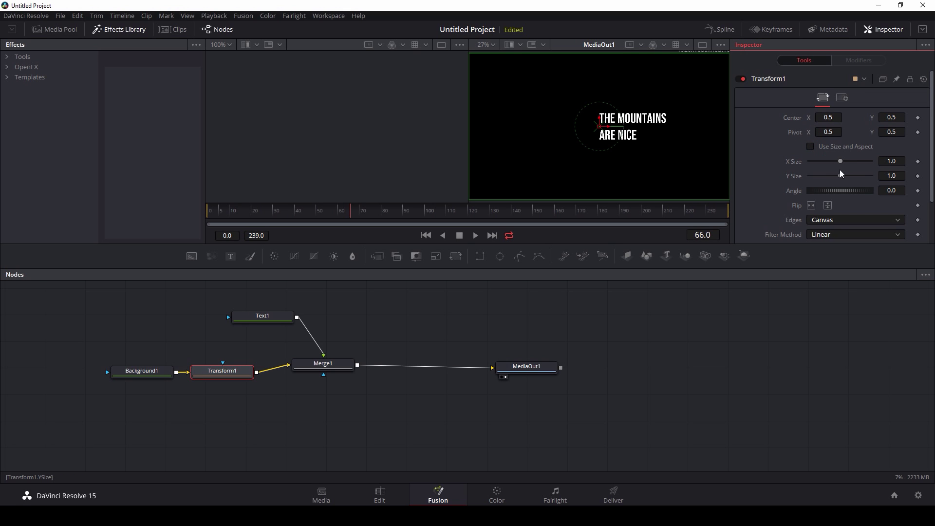
drag(841, 175, 828, 180)
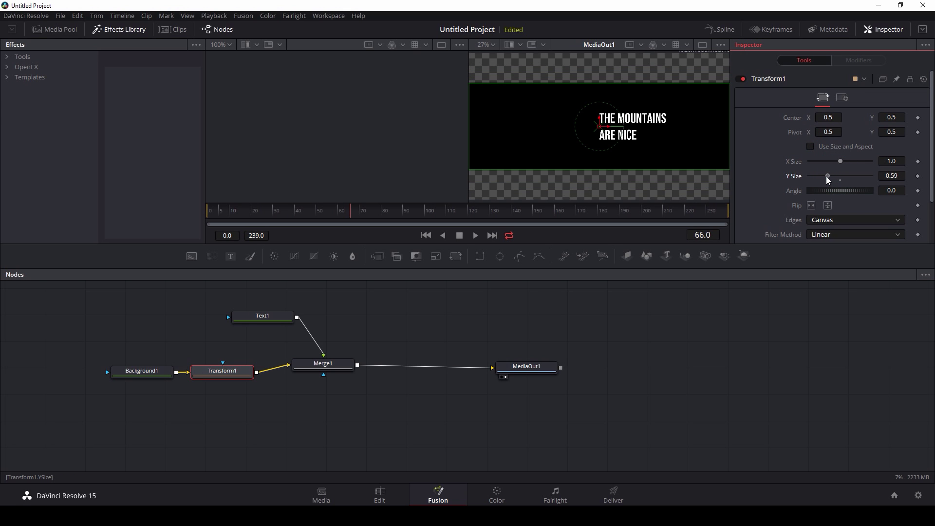
drag(599, 126, 507, 129)
click(892, 118)
text(0.5)
key(Tab)
Enlarge Text1 to size about 0.118 and move it slightly left inside the box.
click(262, 315)
drag(536, 131, 517, 131)
scroll(774, 197, down, 2)
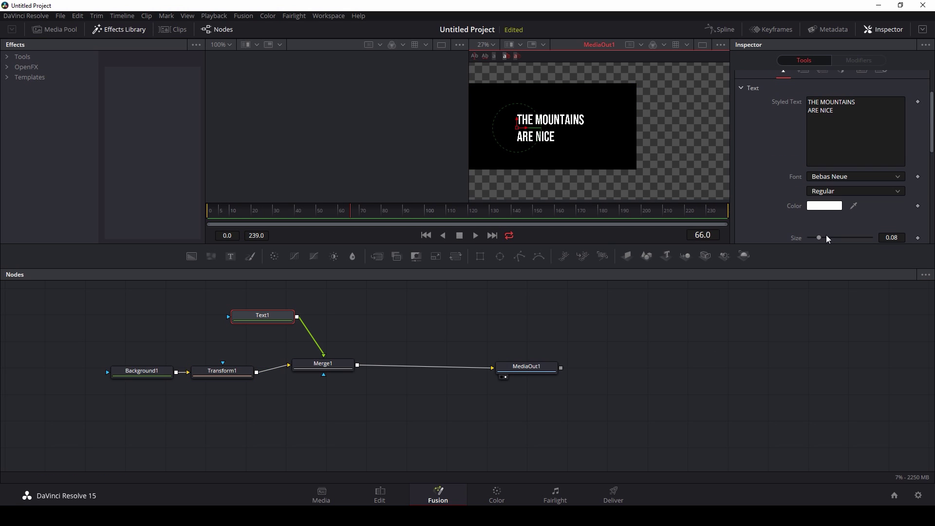
drag(826, 235, 824, 236)
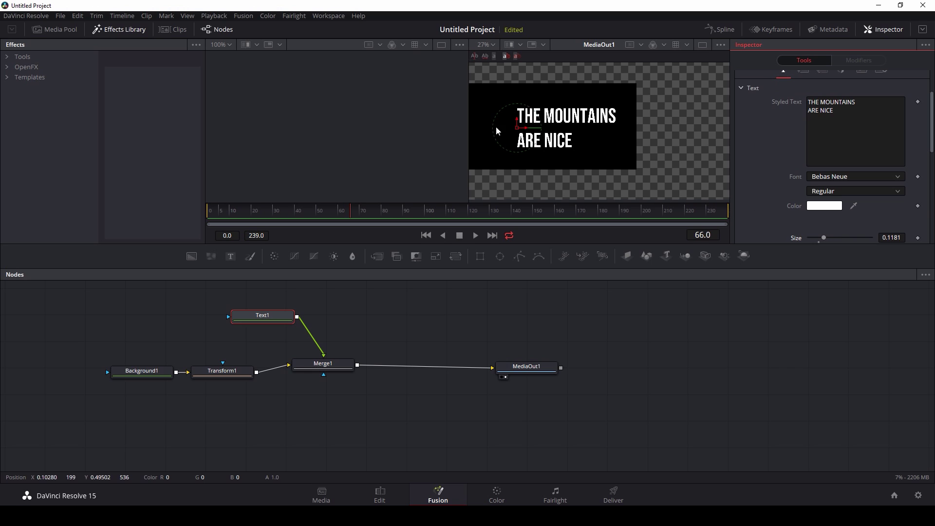
drag(518, 130, 510, 128)
click(587, 303)
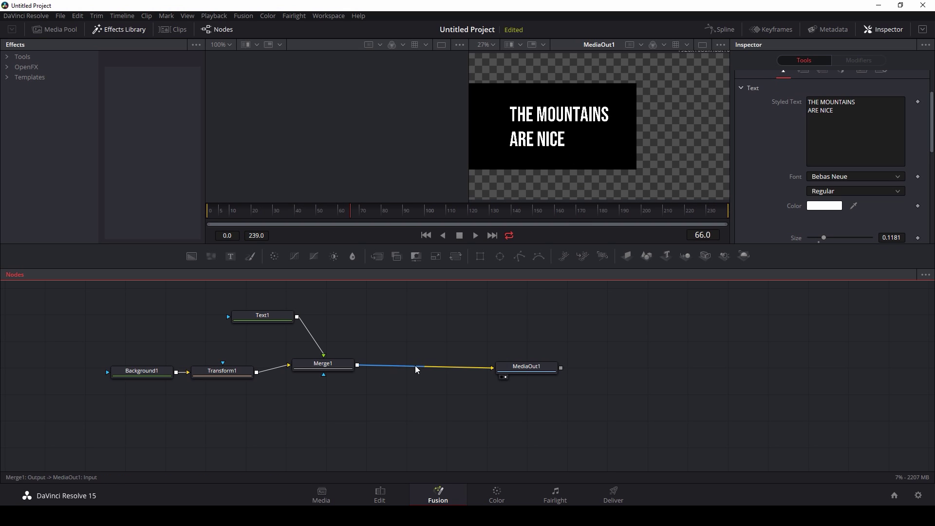
Lower Background1's Alpha to 0.787 so the black box is partly transparent.
click(138, 374)
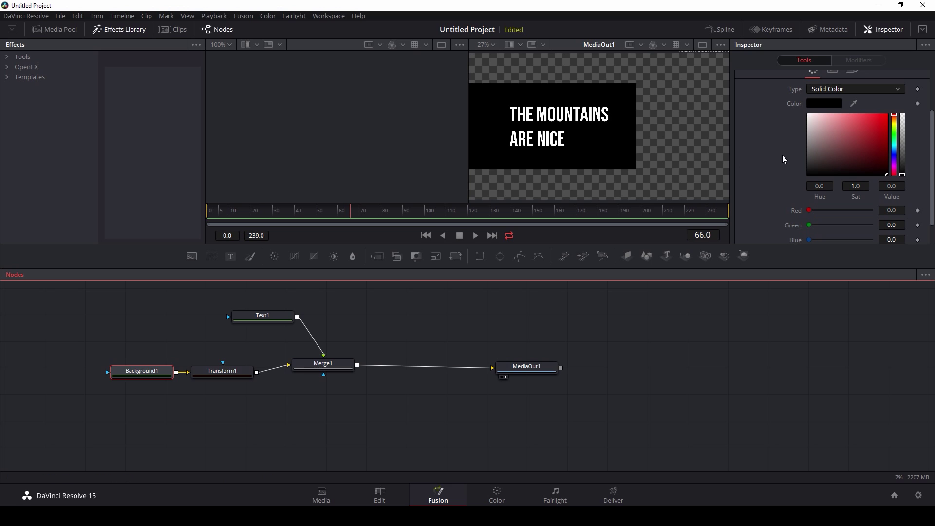
scroll(783, 154, down, 1)
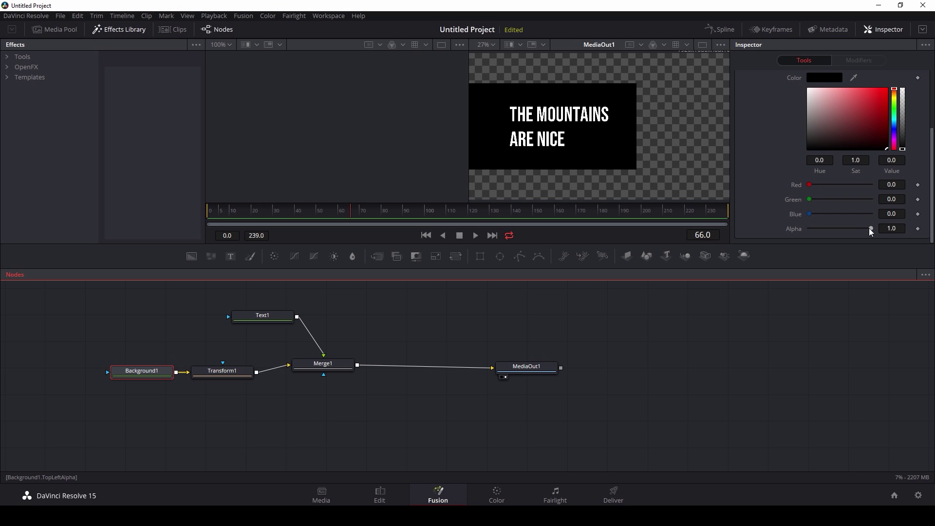
drag(869, 228, 858, 227)
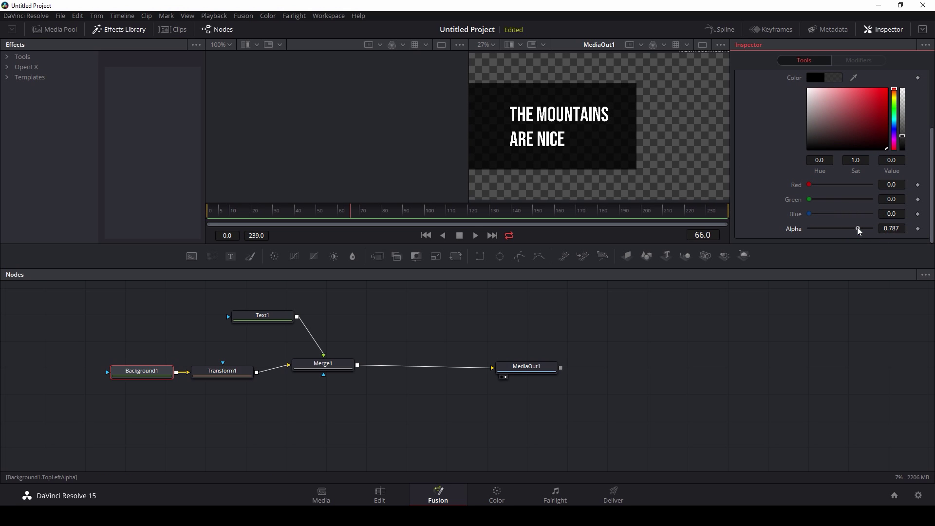
Save the project as gfx and preview the title on the Edit page.
key(ctrl+s)
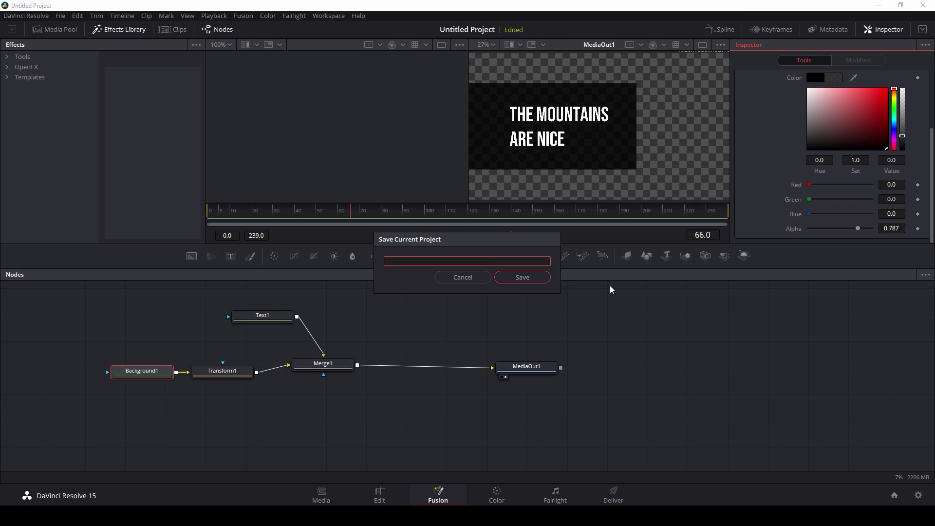
text(gfx)
key(Return)
click(382, 495)
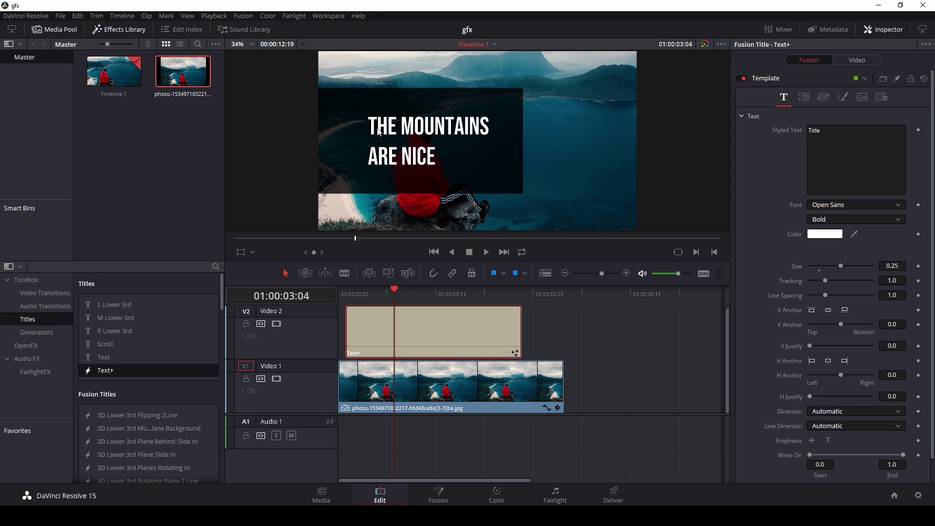
key(ctrl+z)
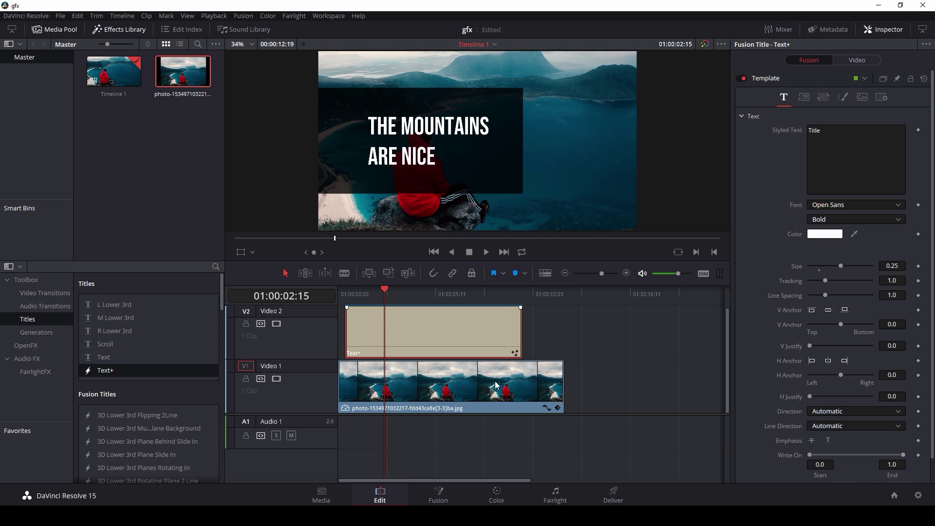
Duplicate Text1 in Fusion, merge the copy over the composite through Merge2, and shift it right.
click(440, 496)
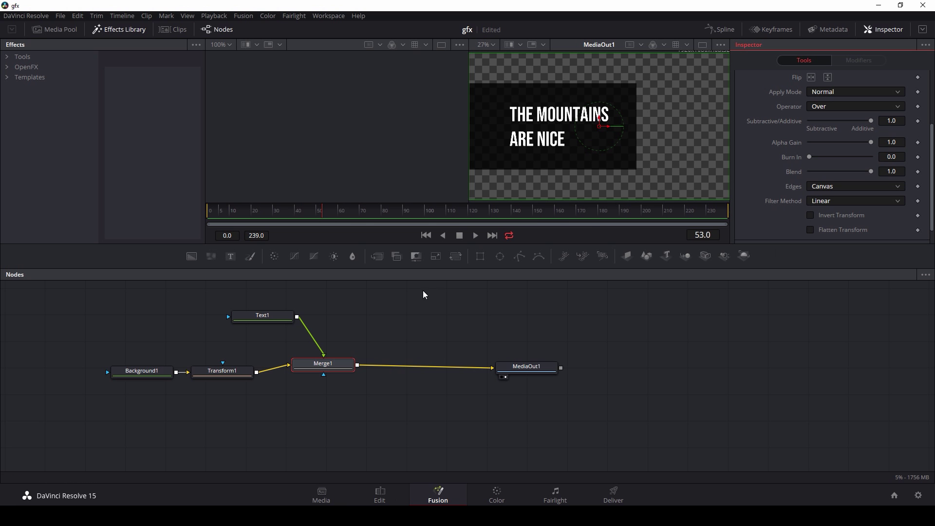
drag(326, 317, 329, 317)
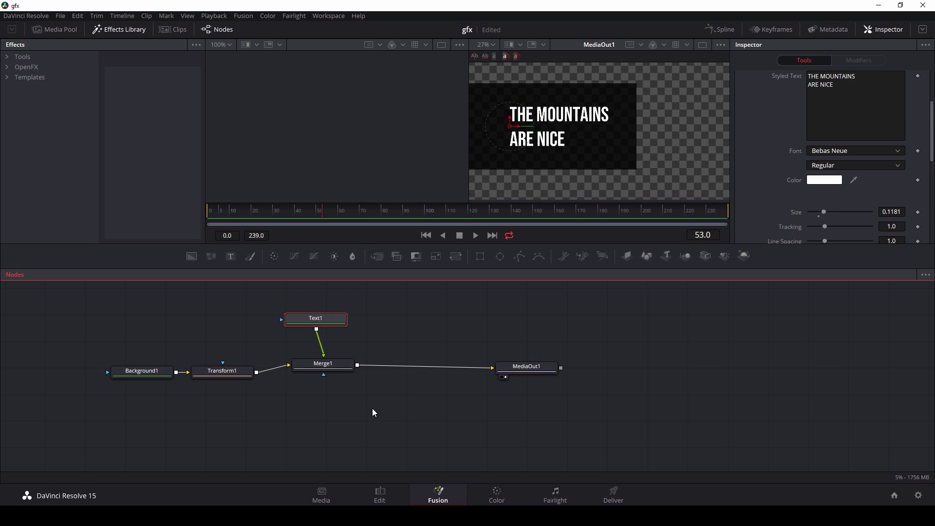
click(405, 325)
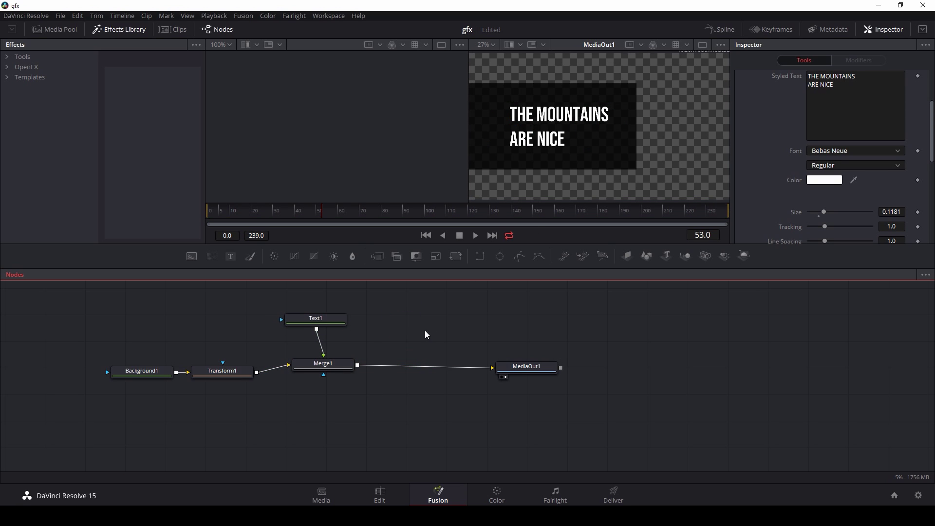
key(ctrl+v)
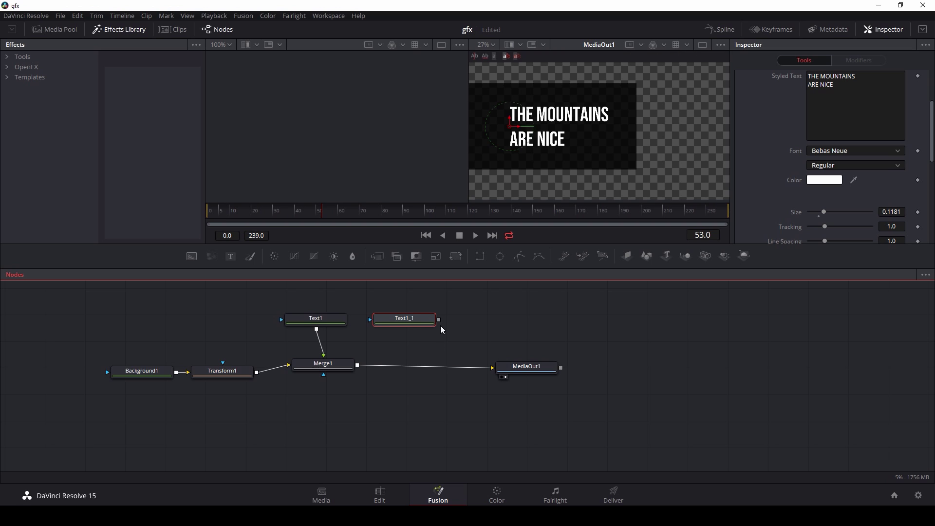
drag(462, 322, 417, 366)
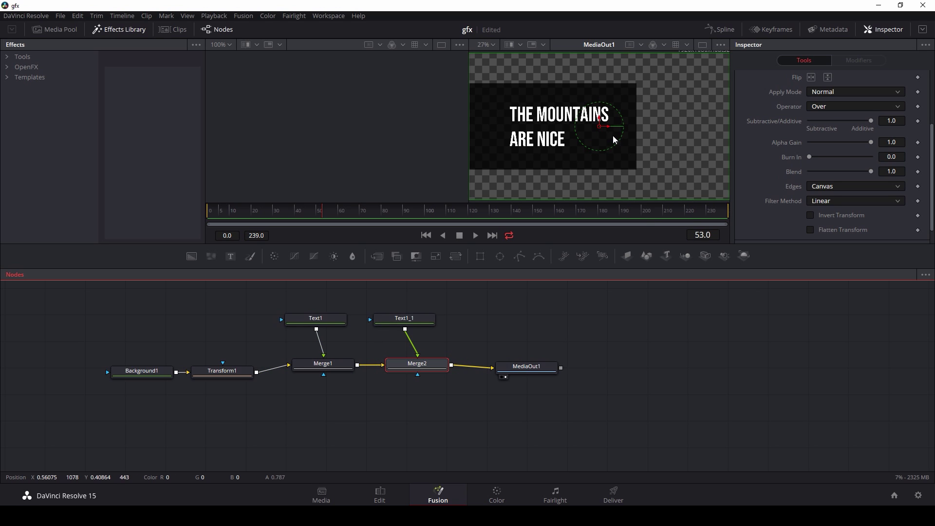
drag(600, 128, 657, 131)
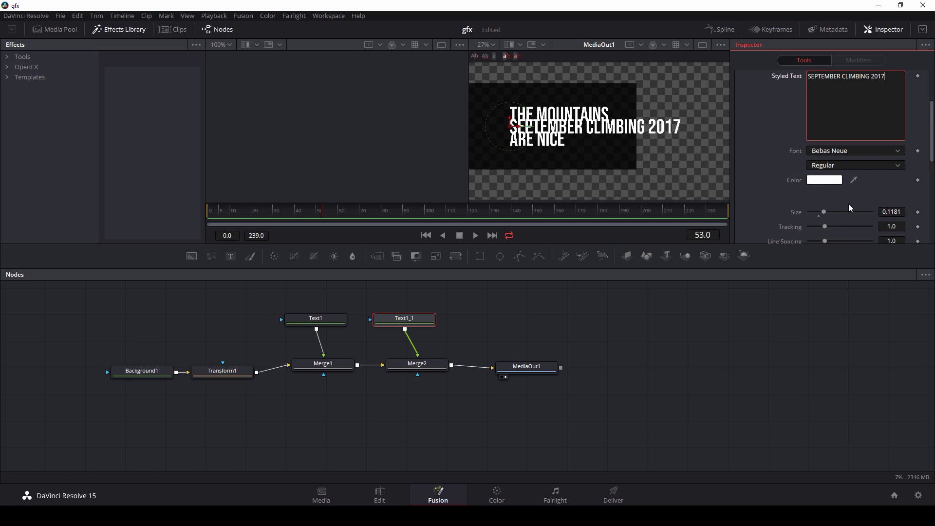
Shrink SEPTEMBER CLIMBING 2017 to 0.0709 below the title and set title Line Spacing 0.724.
drag(824, 212, 821, 215)
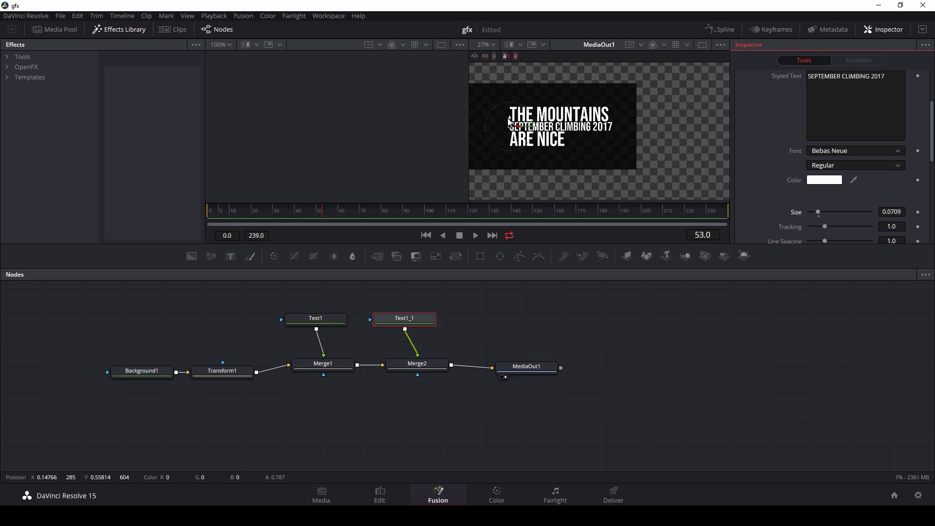
drag(509, 122, 512, 150)
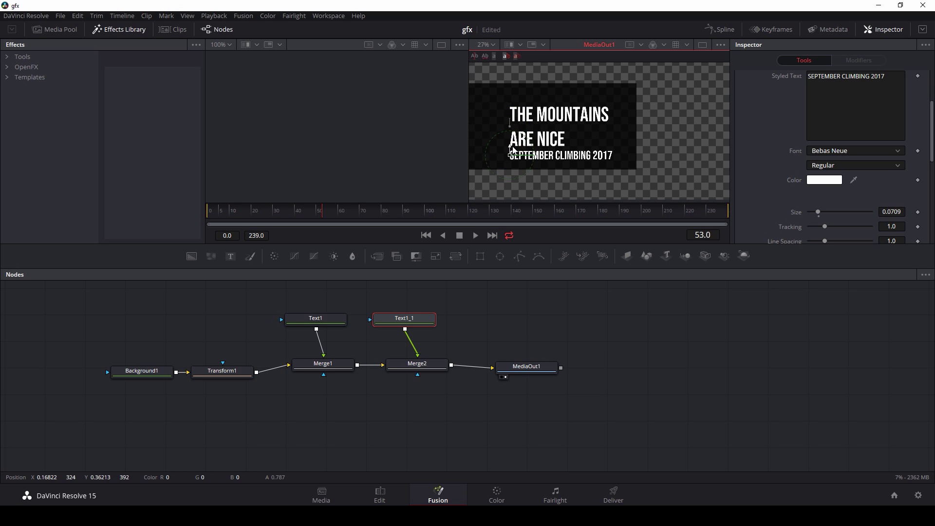
click(316, 320)
drag(513, 122, 513, 119)
drag(822, 240, 821, 240)
Nudge the subtitle and main title up slightly, and move MediaOut1 right.
click(409, 319)
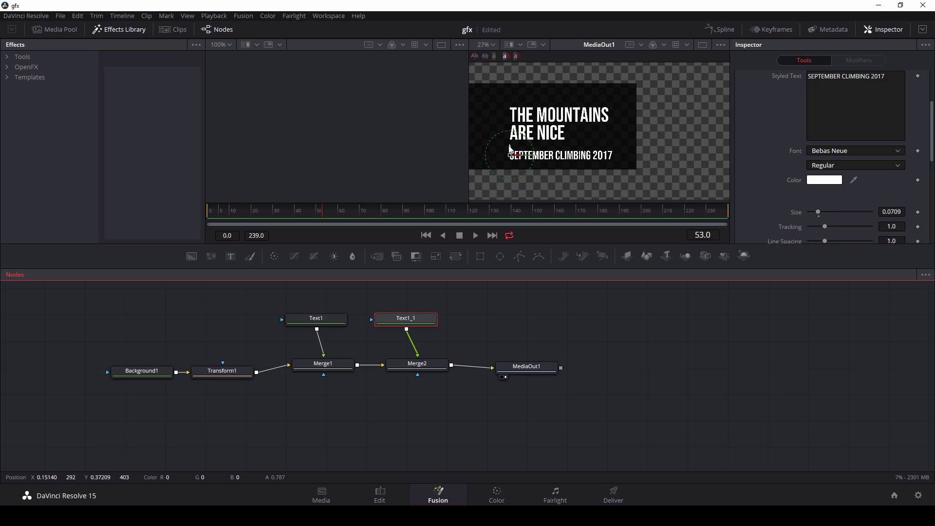
drag(510, 149, 509, 146)
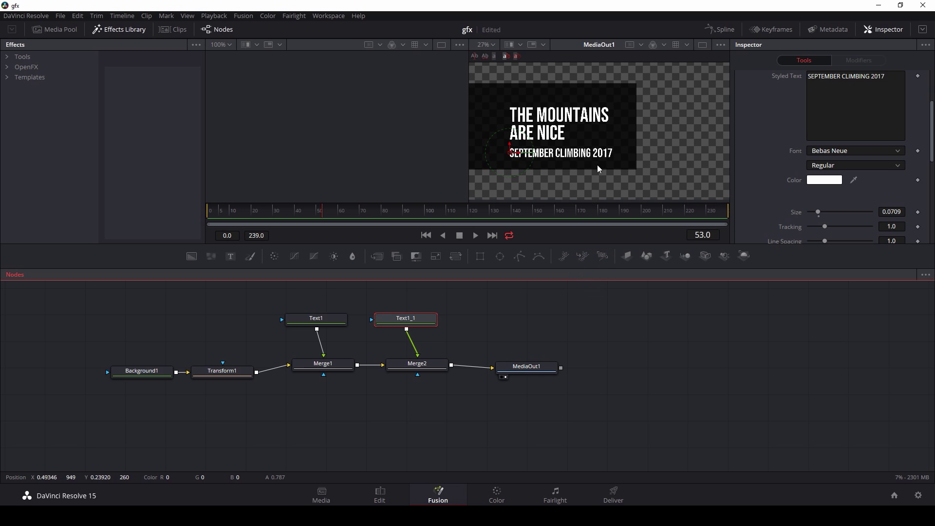
click(600, 333)
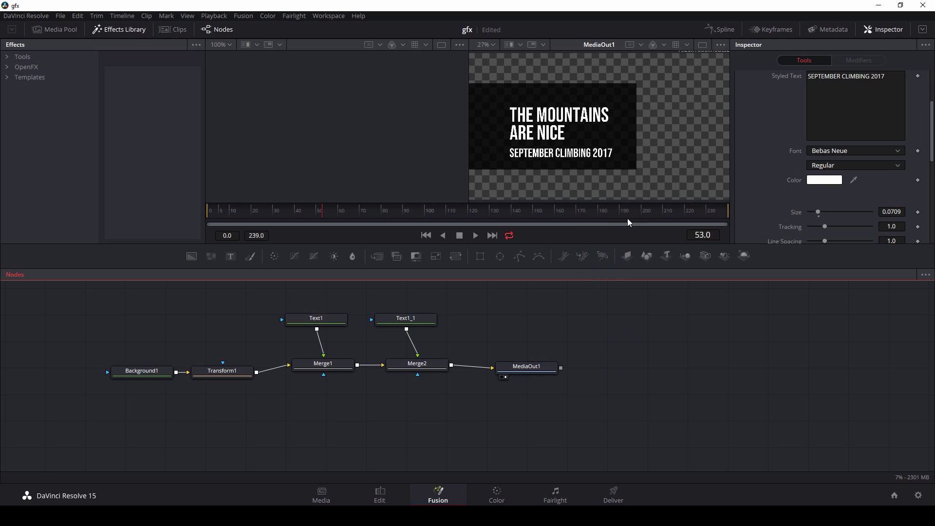
click(316, 319)
drag(510, 119, 511, 115)
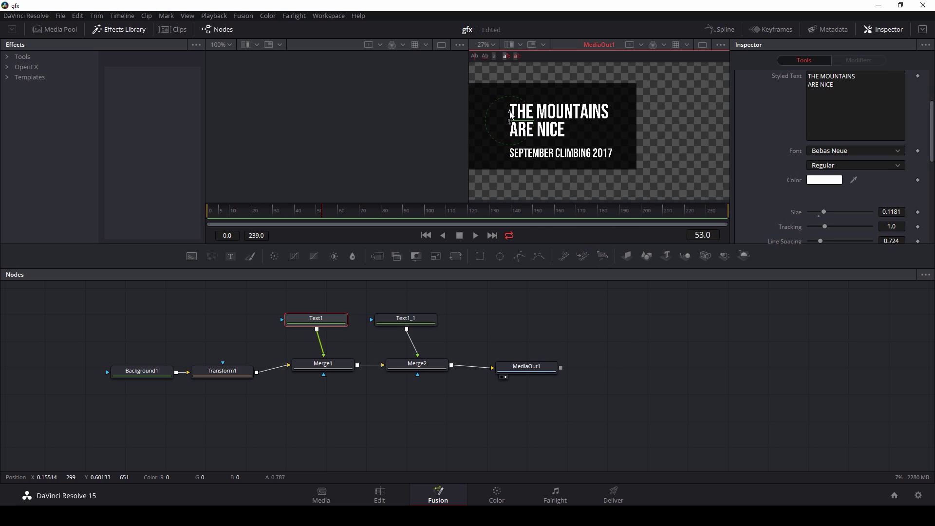
click(612, 334)
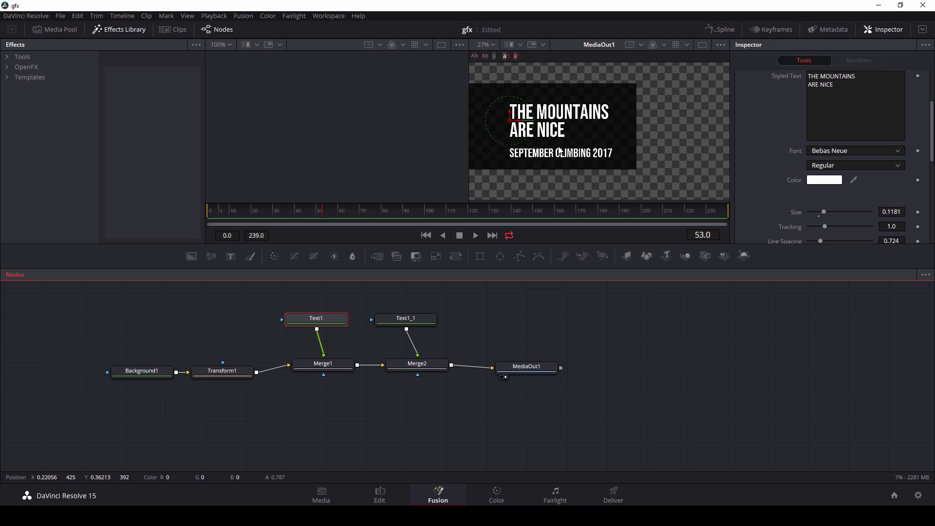
drag(526, 367, 571, 361)
Add a new Background node and merge it into the composite as Merge3.
click(421, 369)
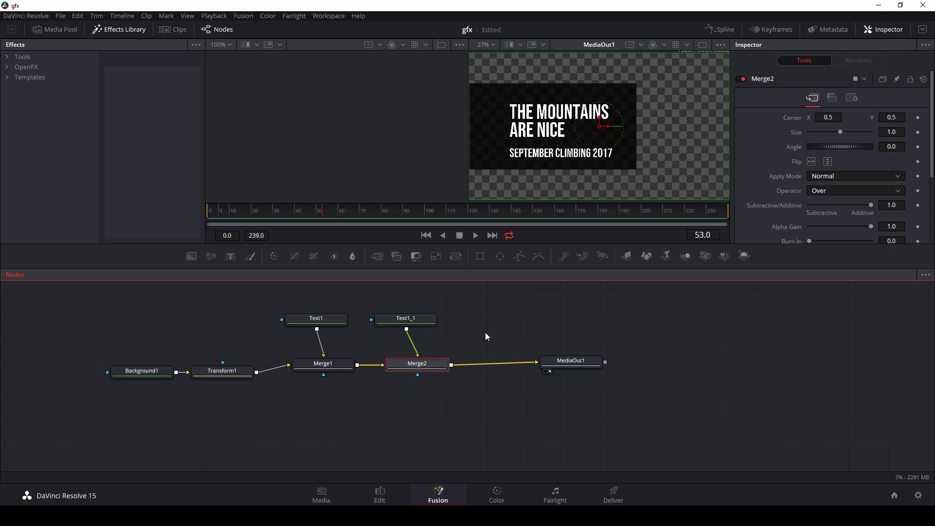
click(493, 320)
key(shift+space)
text(XF)
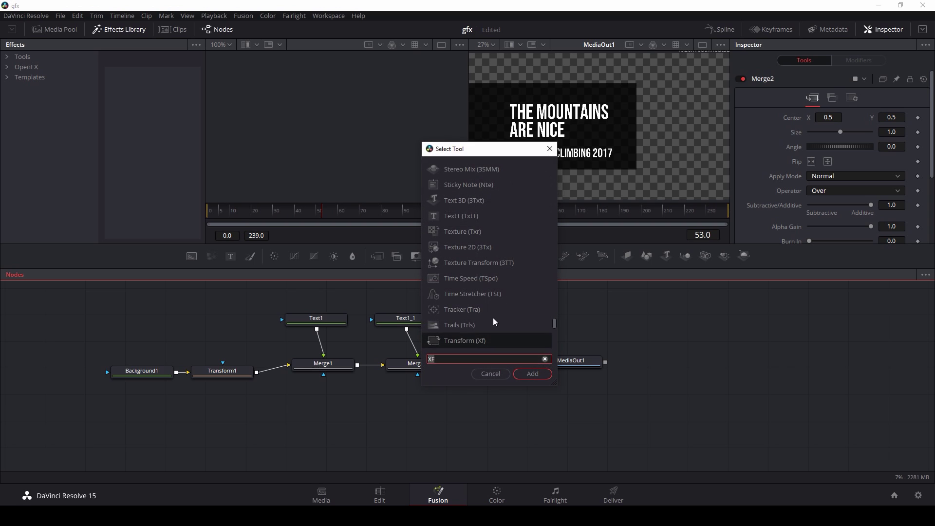
key(BackSpace)
key(BackSpace)
text(bg)
key(Return)
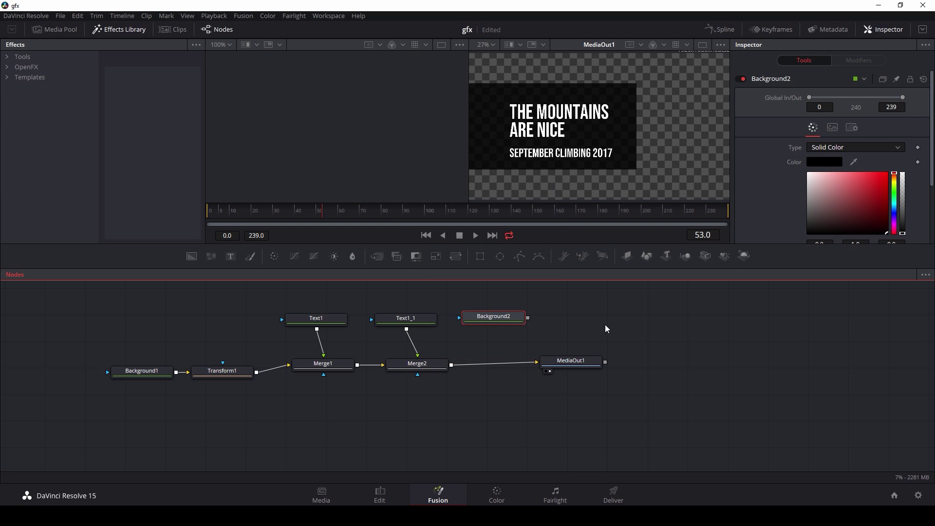
drag(528, 317, 417, 365)
Set the new background's colour, ending on cyan.
click(493, 317)
drag(841, 188, 899, 205)
click(887, 193)
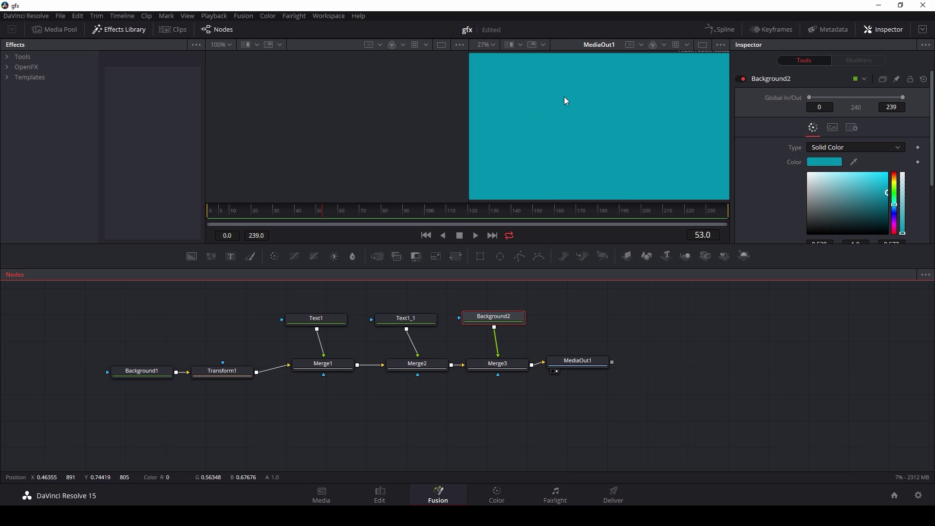
drag(500, 325, 502, 326)
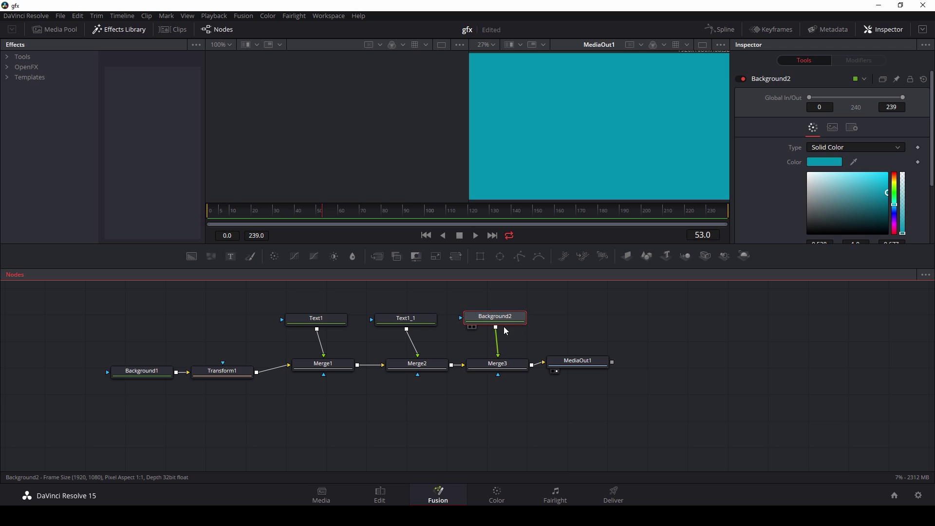
Add a Rectangle mask, reduce its height to a thin bar, and position it under the heading.
key(shift+space)
text(RE)
key(Return)
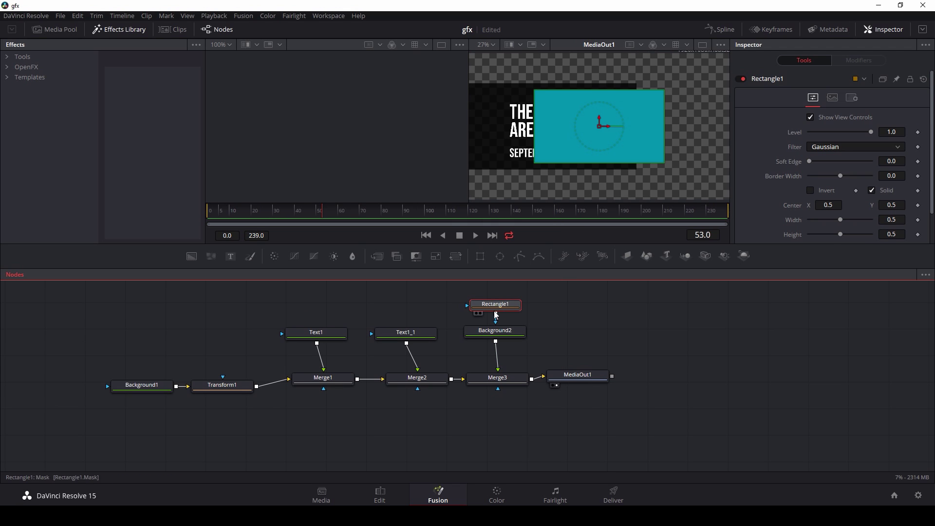
scroll(828, 171, down, 1)
drag(841, 200, 811, 200)
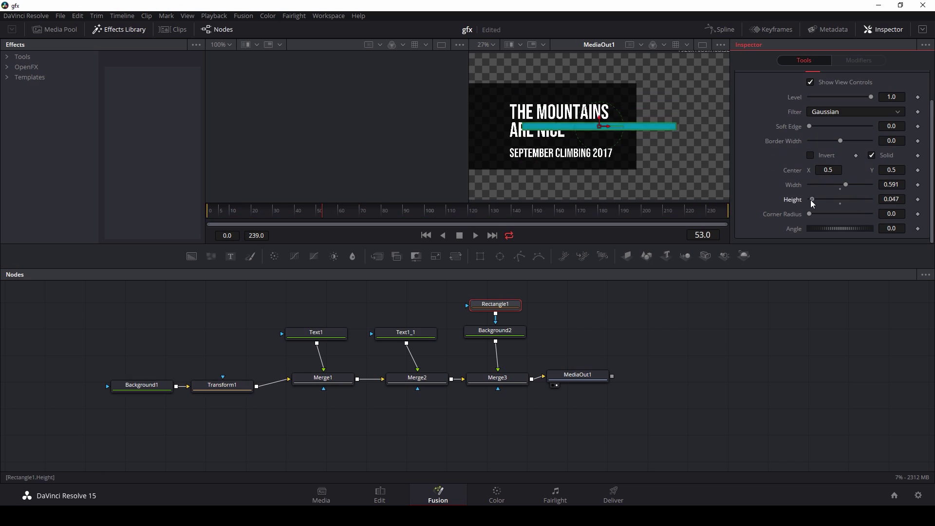
drag(599, 128, 574, 146)
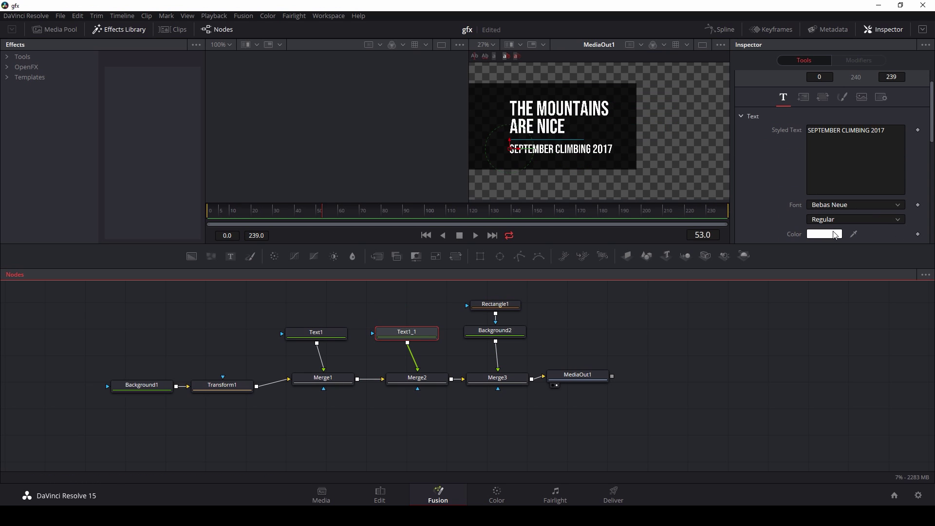
Change the SEPTEMBER CLIMBING 2017 text colour to light grey.
click(824, 233)
drag(571, 169, 571, 181)
click(580, 349)
click(430, 468)
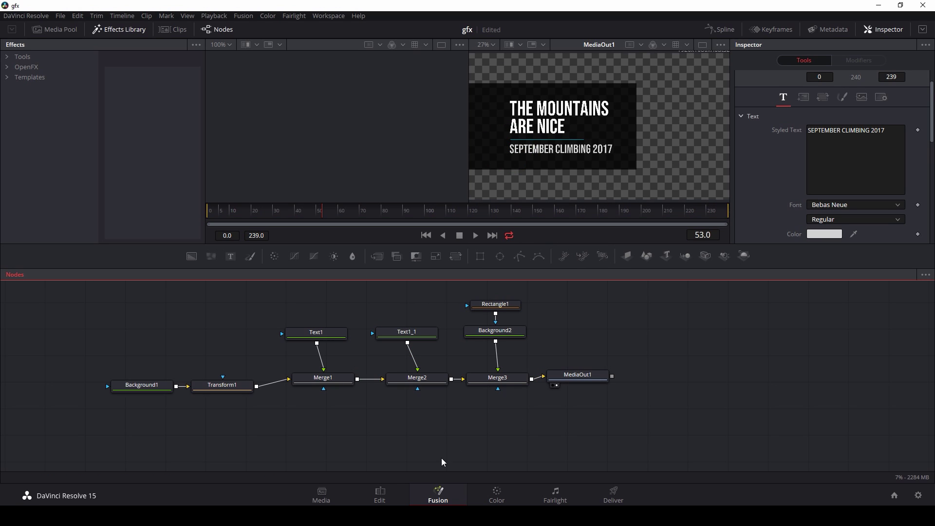
Preview the 'THE MOUNTAINS ARE NICE' title over the mountain photo on the Edit page.
click(380, 496)
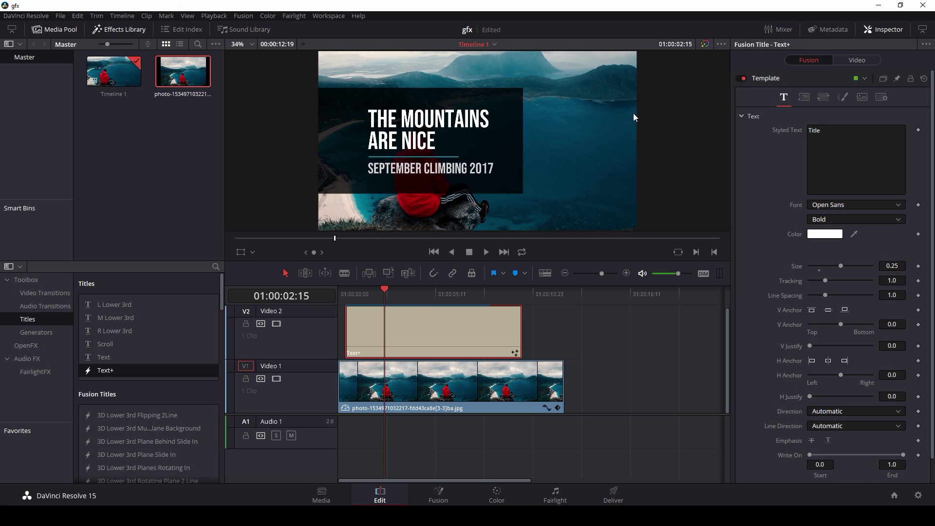
Back in Fusion, detach Transform1 from Merge1 and join Background1 and Transform1 through a new Merge4.
click(444, 501)
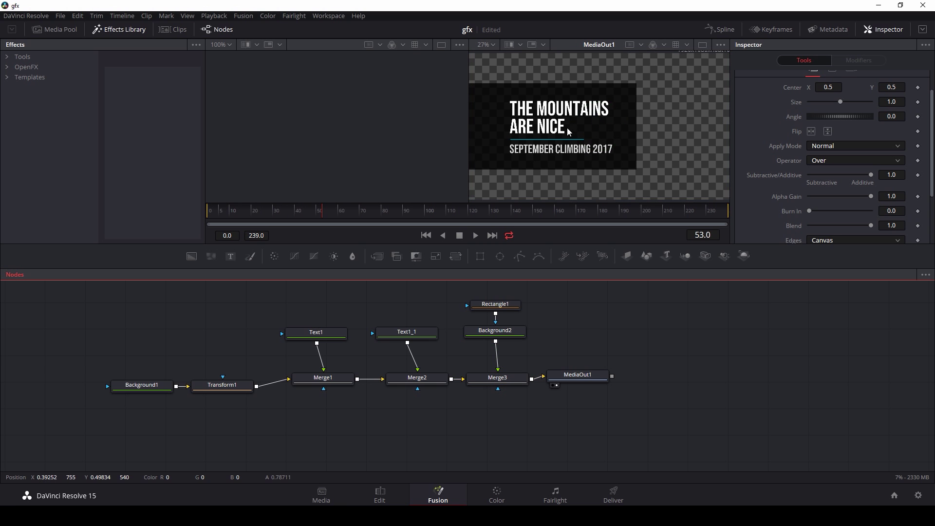
drag(577, 380, 668, 388)
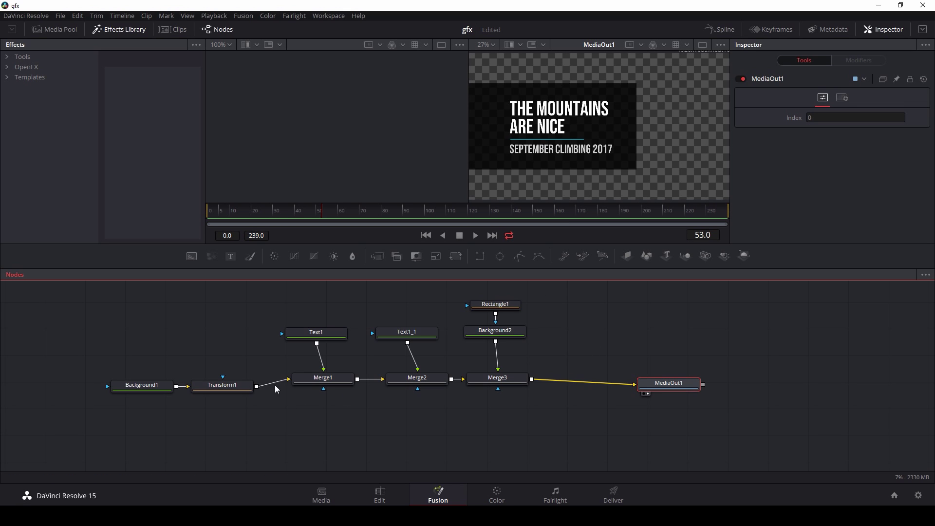
drag(284, 382, 536, 409)
drag(254, 442, 103, 356)
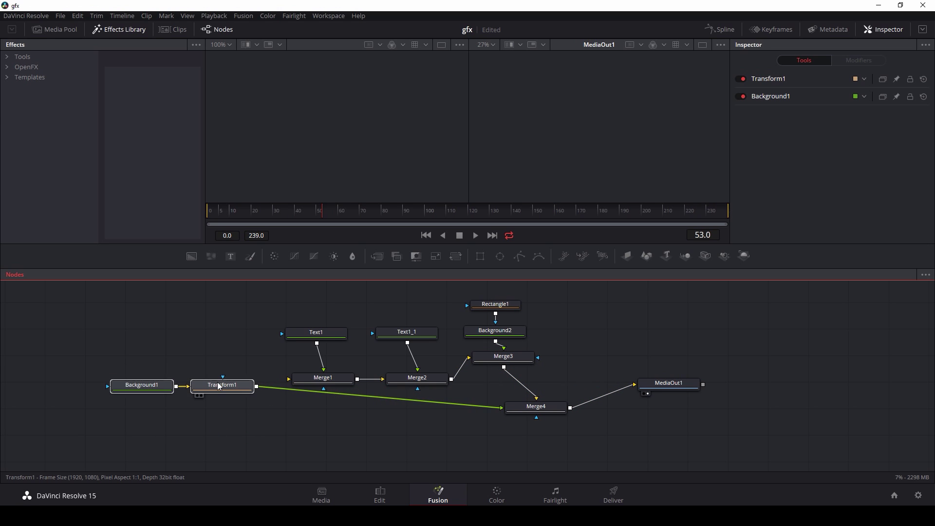
drag(220, 386, 447, 421)
drag(536, 407, 550, 425)
Delete Merge1 and connect Text1 directly into Merge2.
drag(470, 388, 423, 358)
click(423, 358)
click(309, 359)
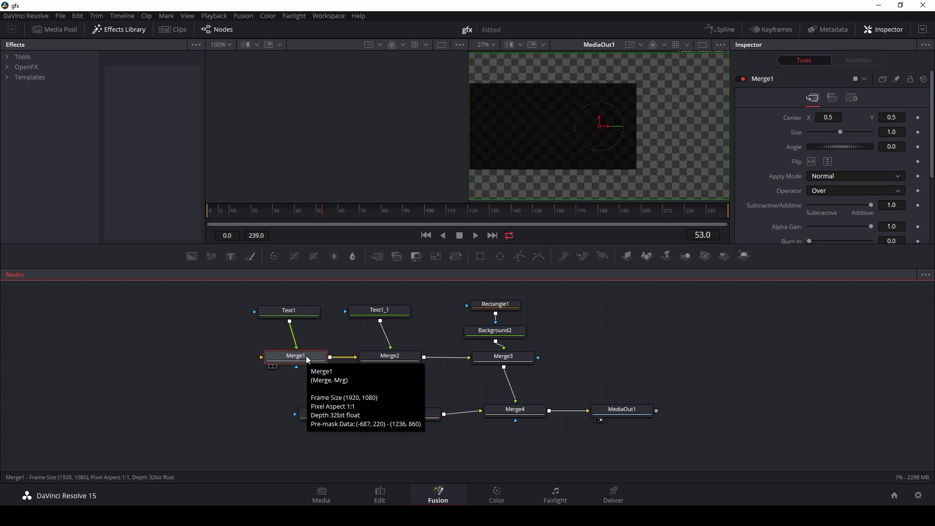
key(Delete)
drag(302, 315, 357, 358)
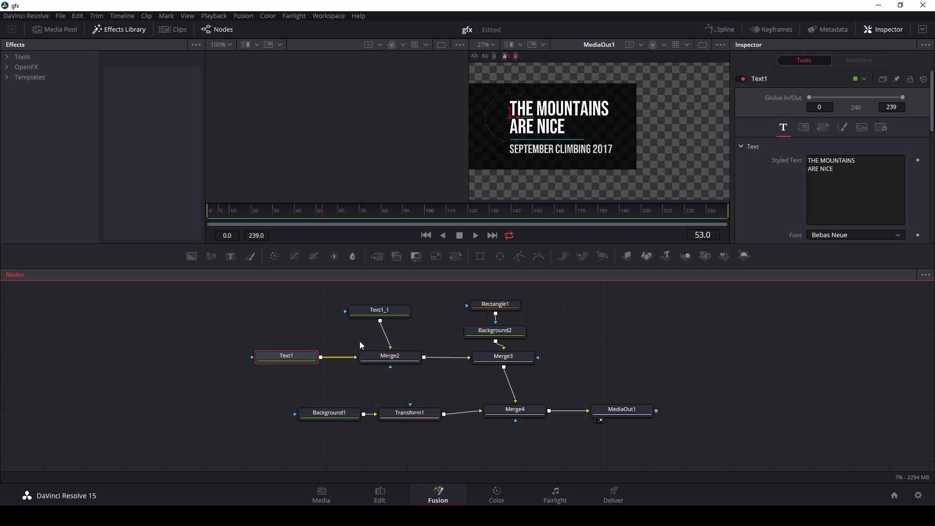
Regroup the node layout, moving MediaOut1 and Merge4 further right.
drag(266, 291, 554, 358)
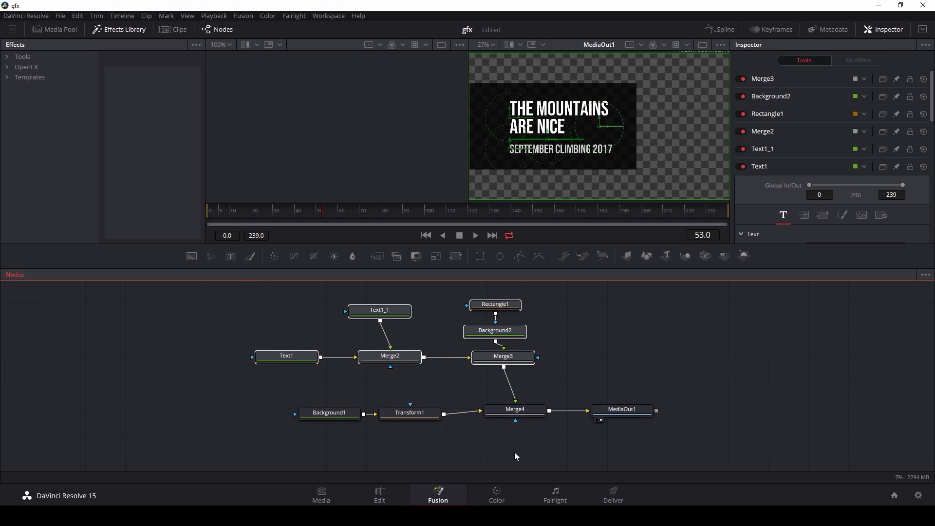
drag(547, 467, 308, 407)
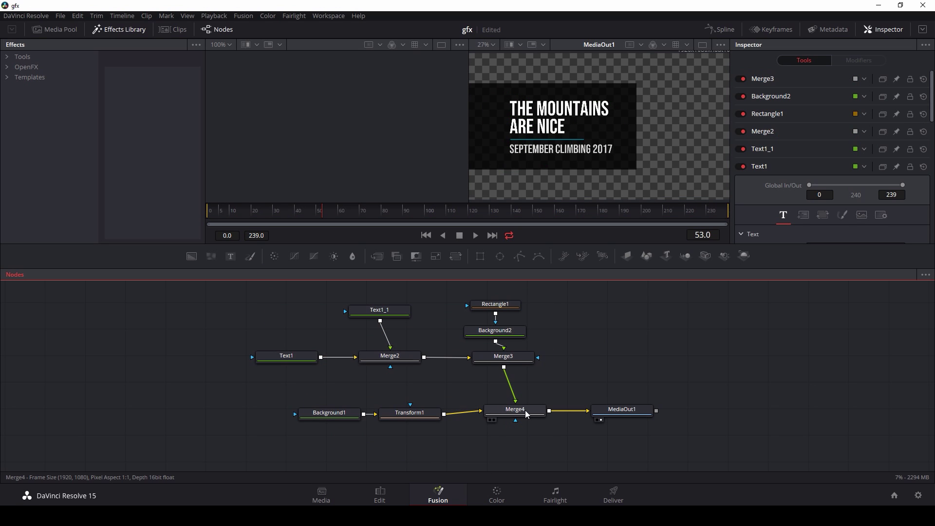
drag(621, 409, 684, 402)
drag(515, 409, 586, 404)
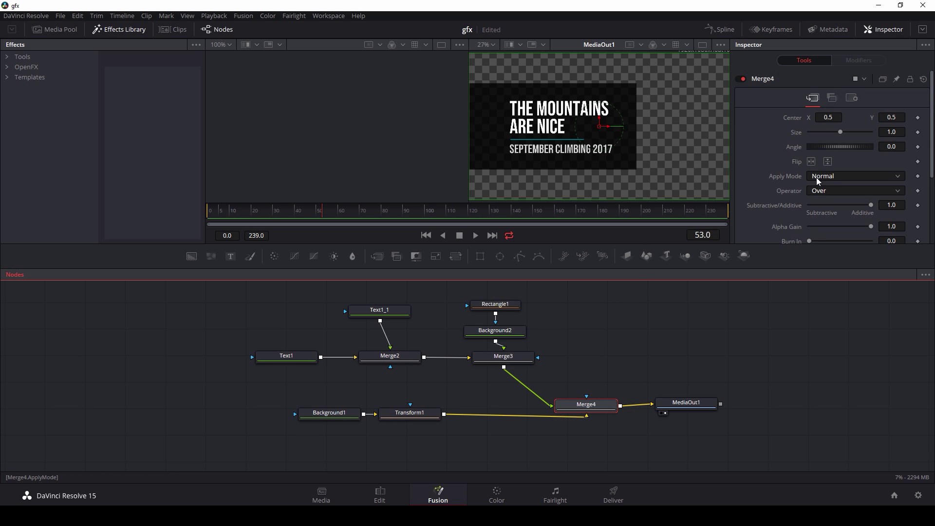
Shift the titles, black box and whole title block right, placing Merge4's centre at X 0.787850.
mouse_move(602, 126)
mouse_down()
mouse_move(623, 122)
mouse_move(599, 118)
mouse_move(620, 115)
mouse_move(592, 129)
mouse_up()
click(329, 413)
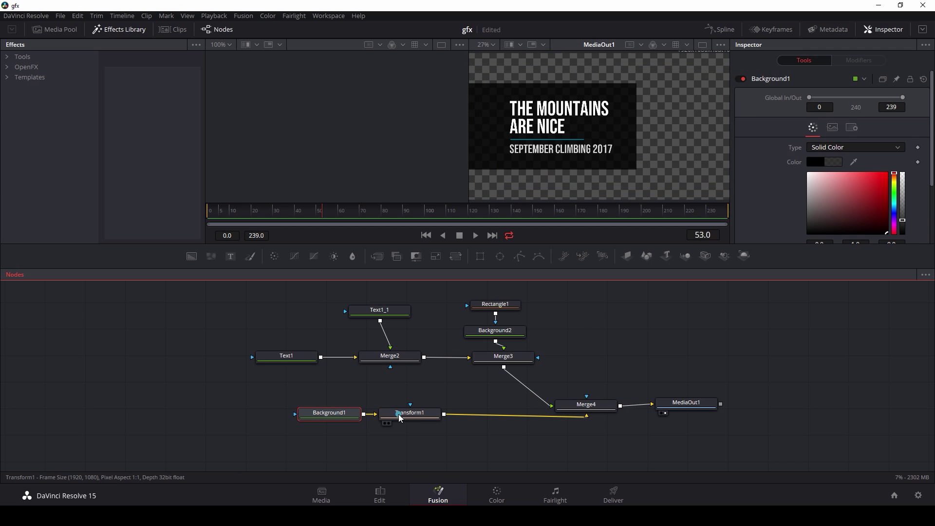
click(407, 414)
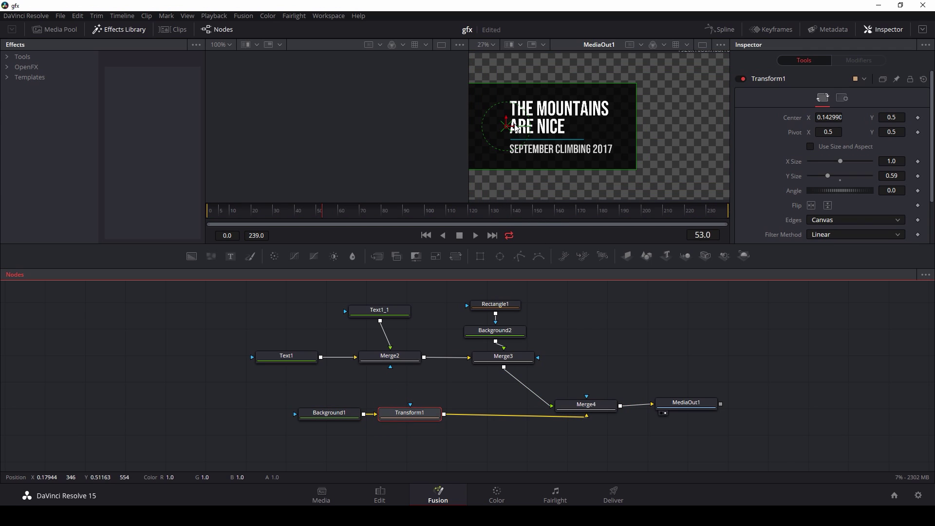
drag(507, 126, 703, 130)
click(587, 405)
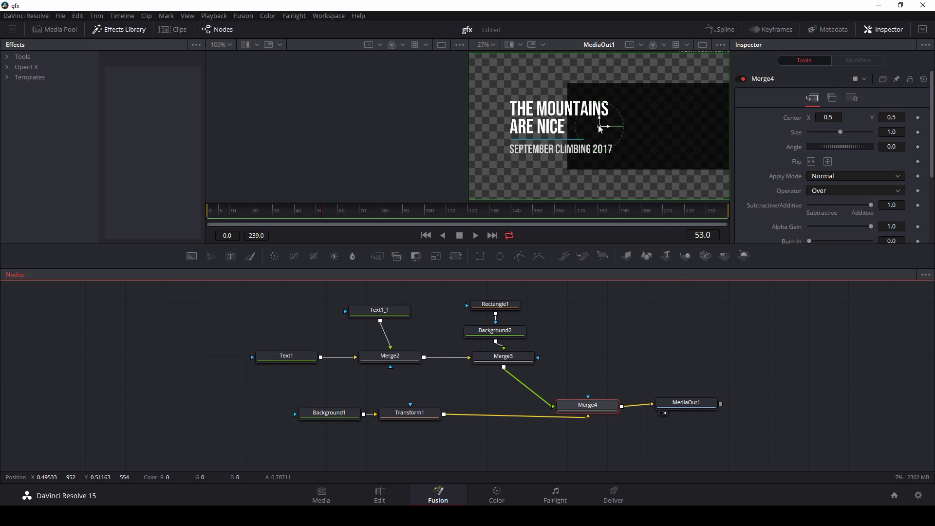
drag(602, 129, 678, 120)
click(380, 493)
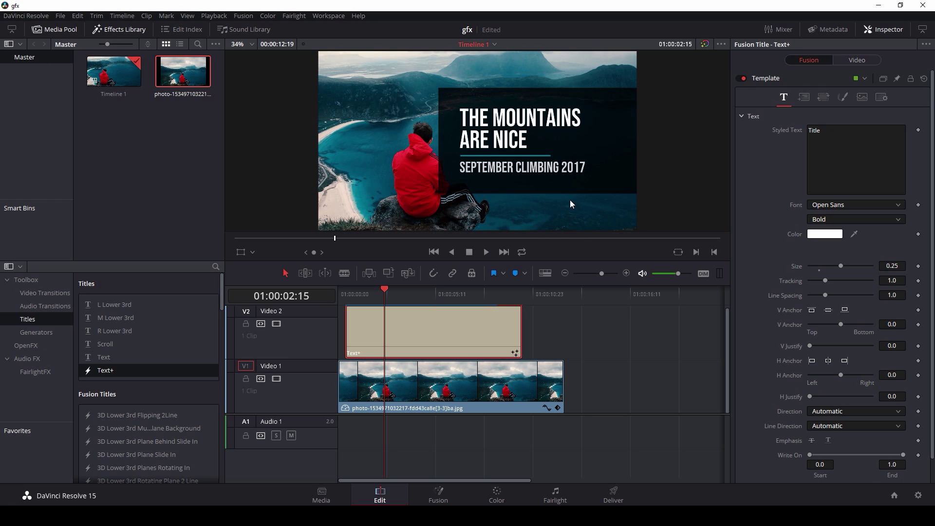
click(439, 494)
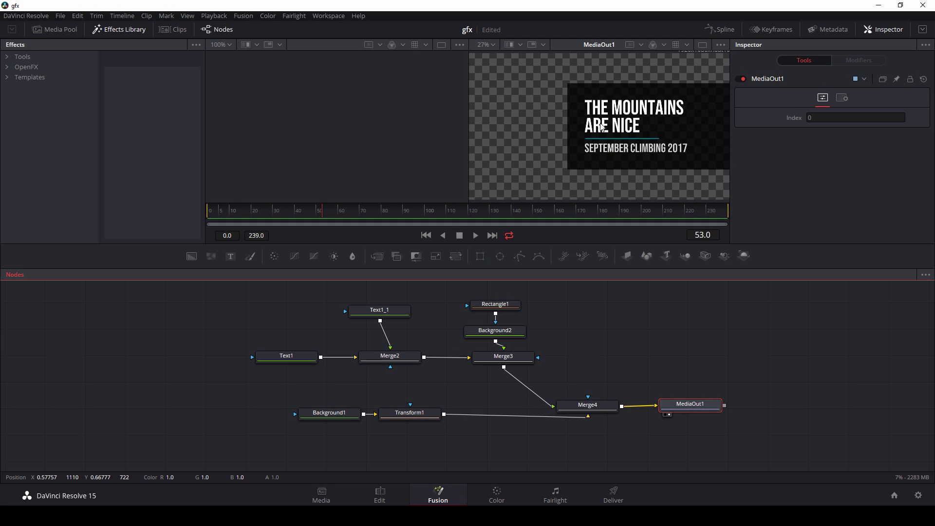
click(455, 397)
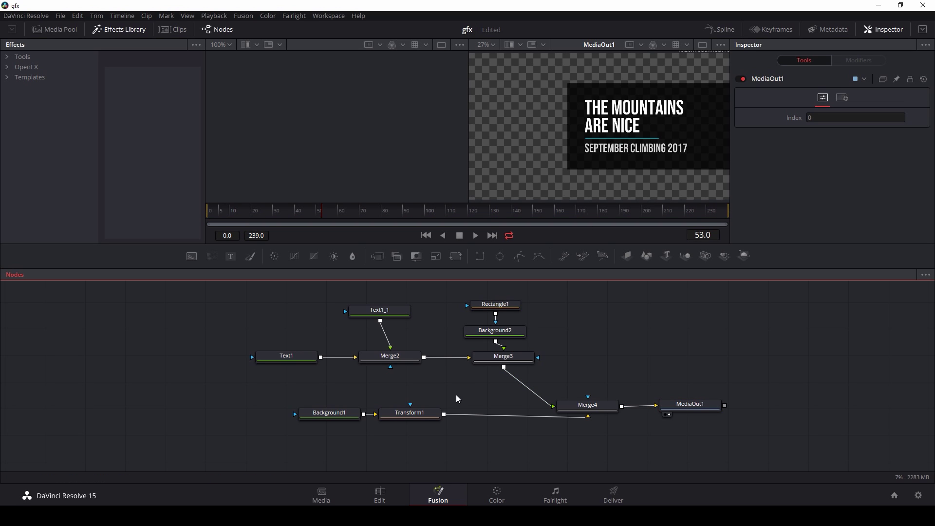
Keyframe Transform1's centre at frame 20, with the black box off-screen right at frame 0.
click(408, 420)
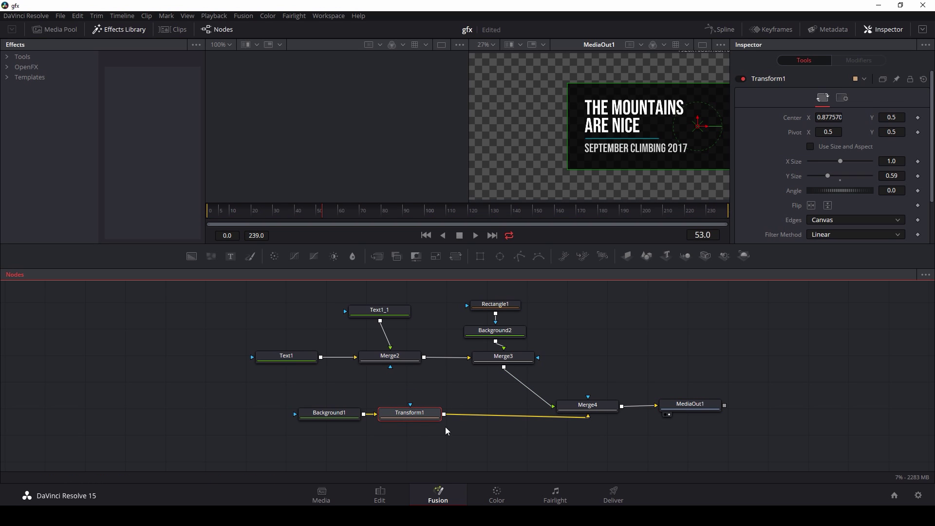
click(589, 410)
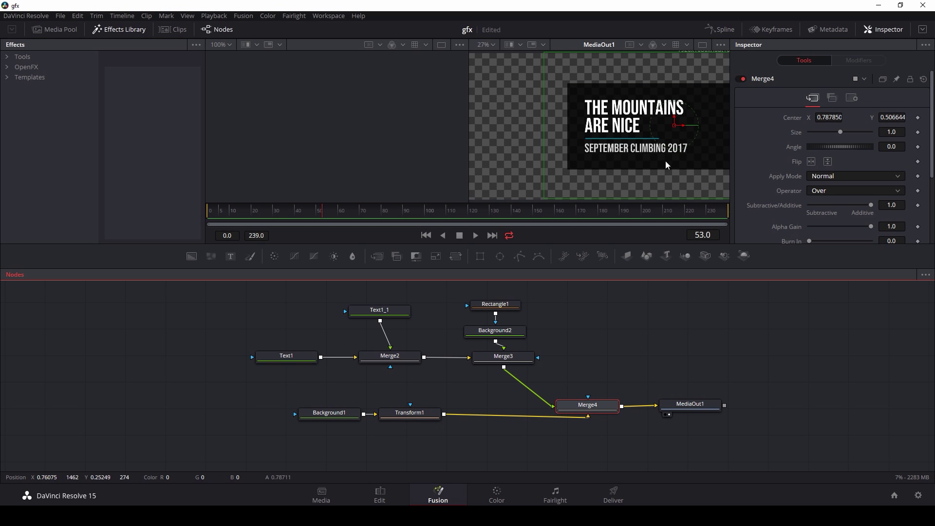
drag(677, 128, 679, 129)
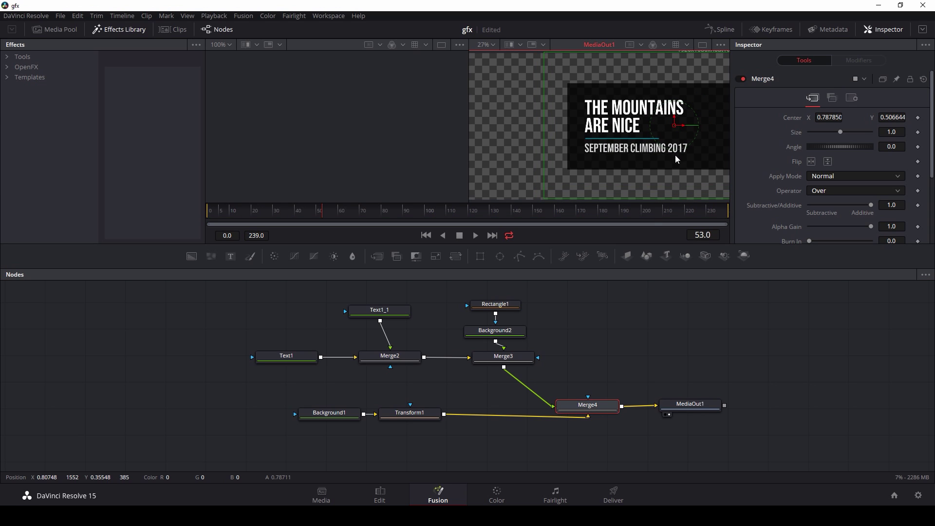
click(415, 413)
drag(236, 211, 284, 220)
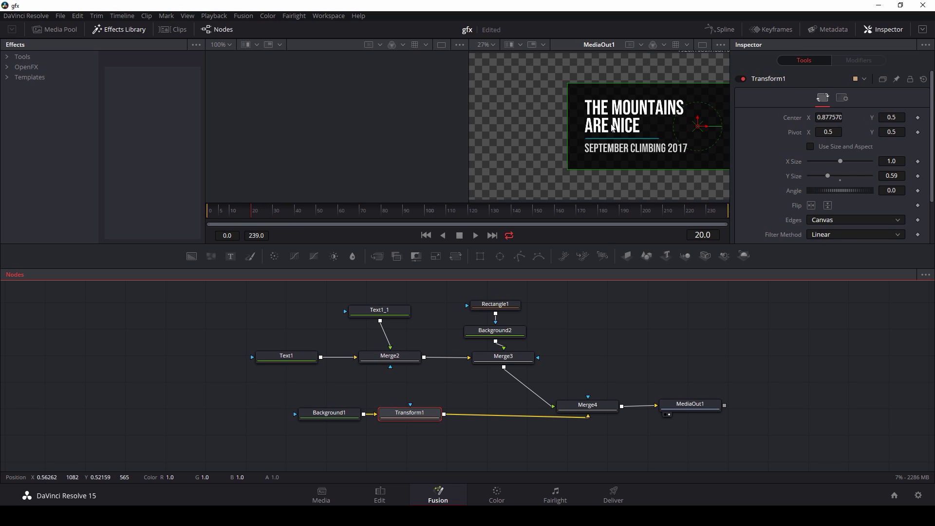
click(918, 118)
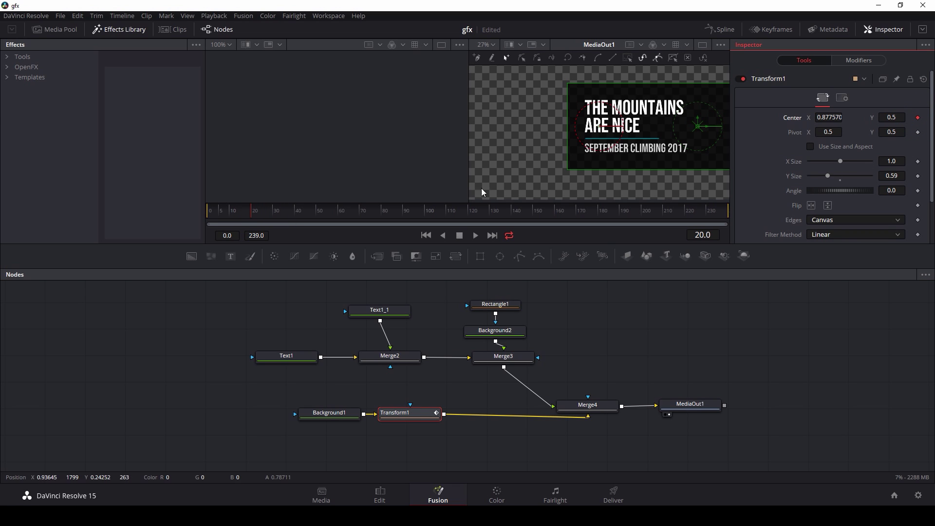
click(205, 218)
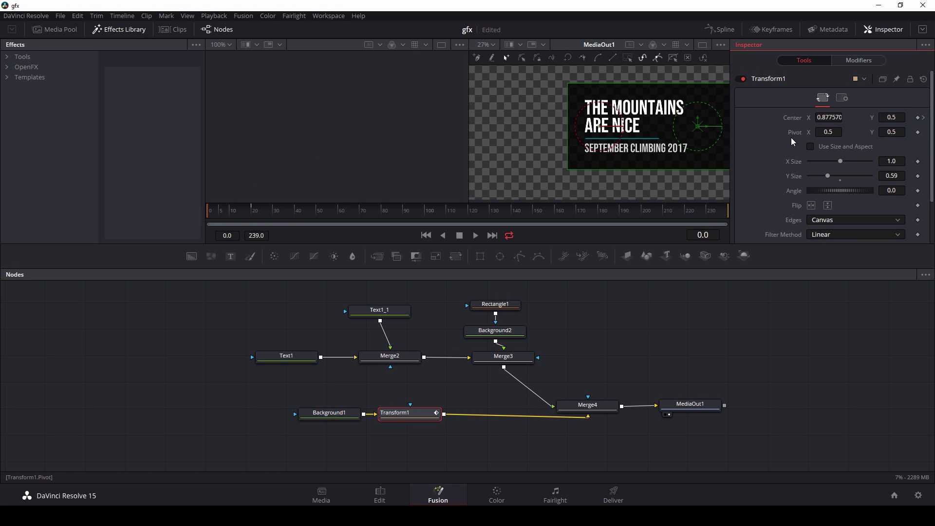
drag(700, 126, 873, 138)
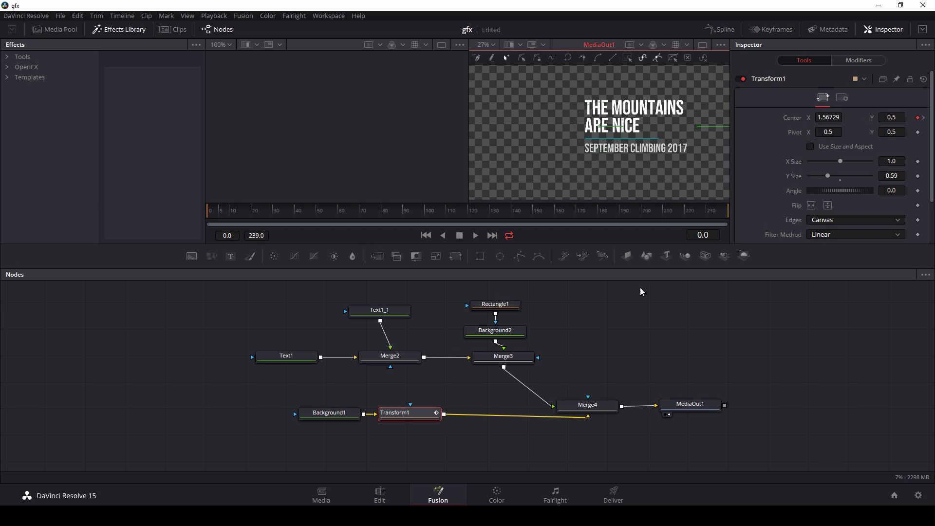
Preview the slide-in, keyframe the box at frame 220, and slide it off right (Center X 1.51) at the last frame.
key(space)
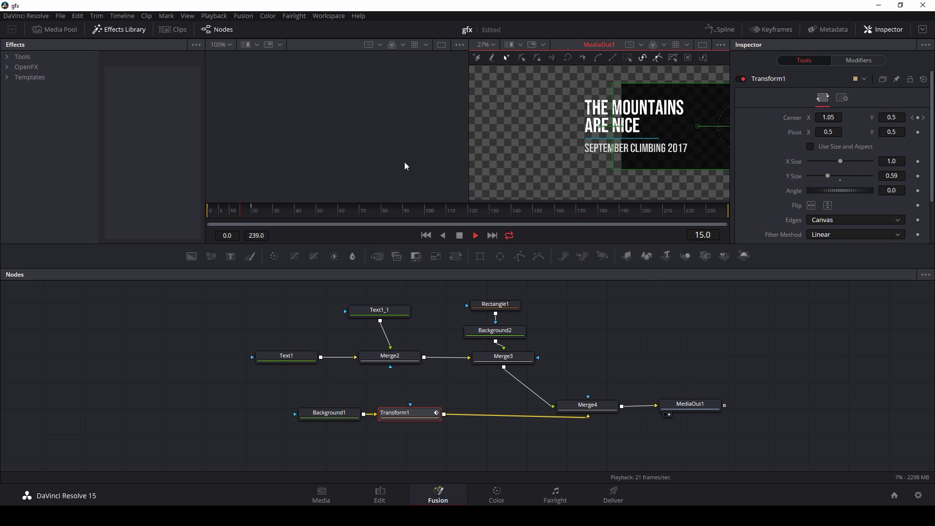
key(space)
drag(275, 210, 687, 216)
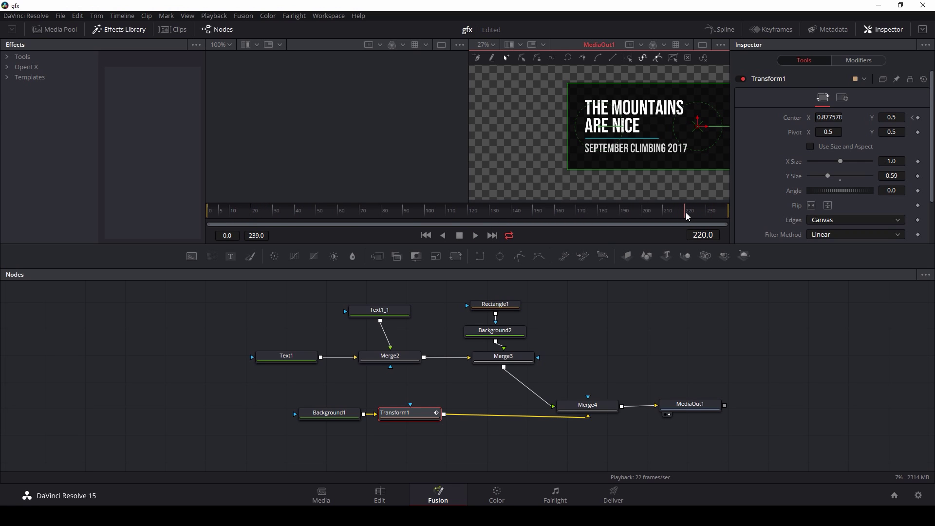
click(918, 117)
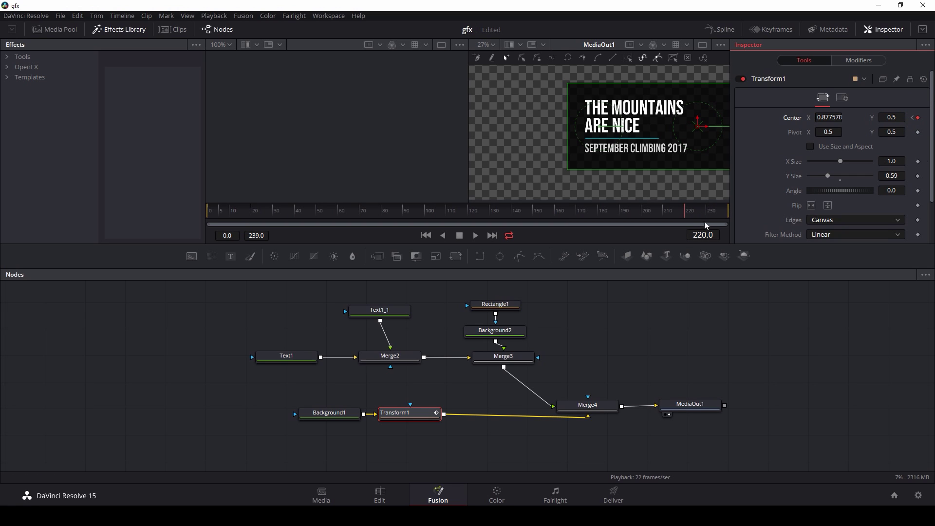
drag(721, 216, 742, 214)
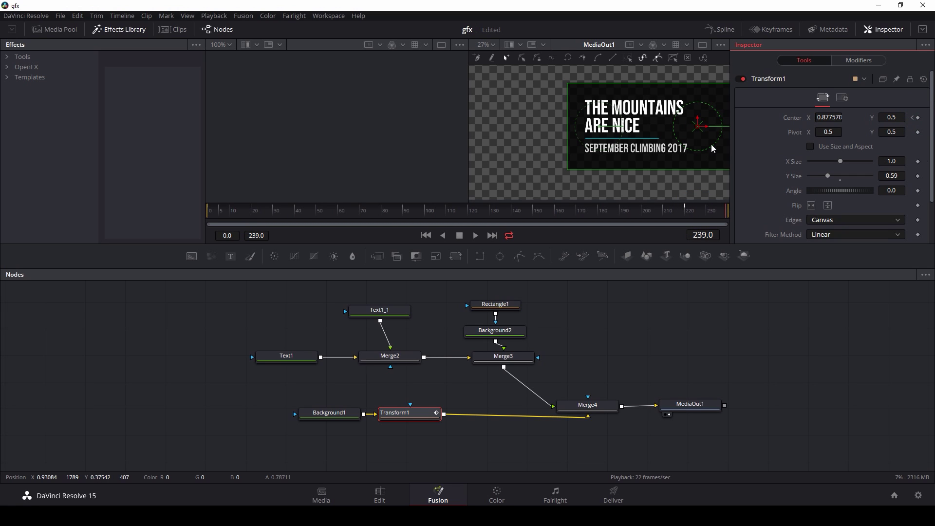
click(707, 130)
drag(708, 130, 868, 137)
Play back and scrub through the black box slide-out to check it.
drag(717, 216, 184, 210)
key(space)
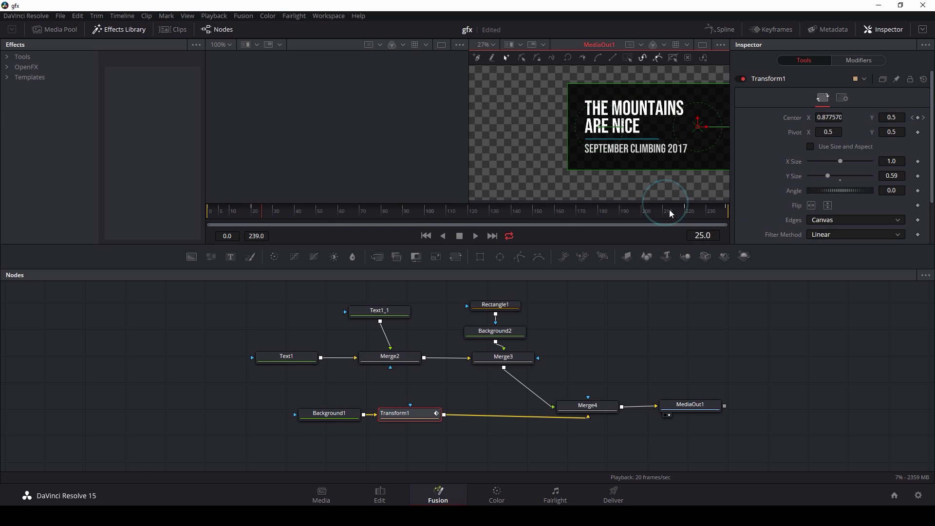
click(670, 210)
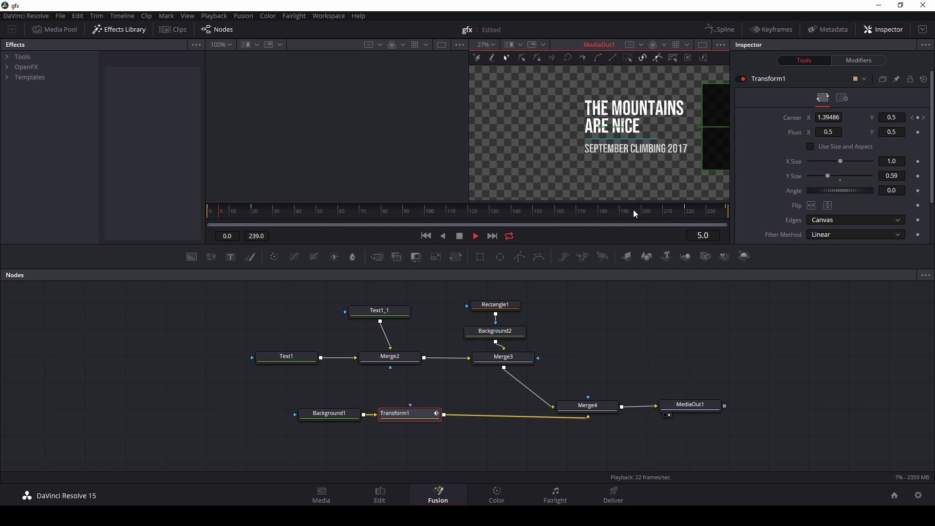
key(space)
drag(334, 213, 254, 217)
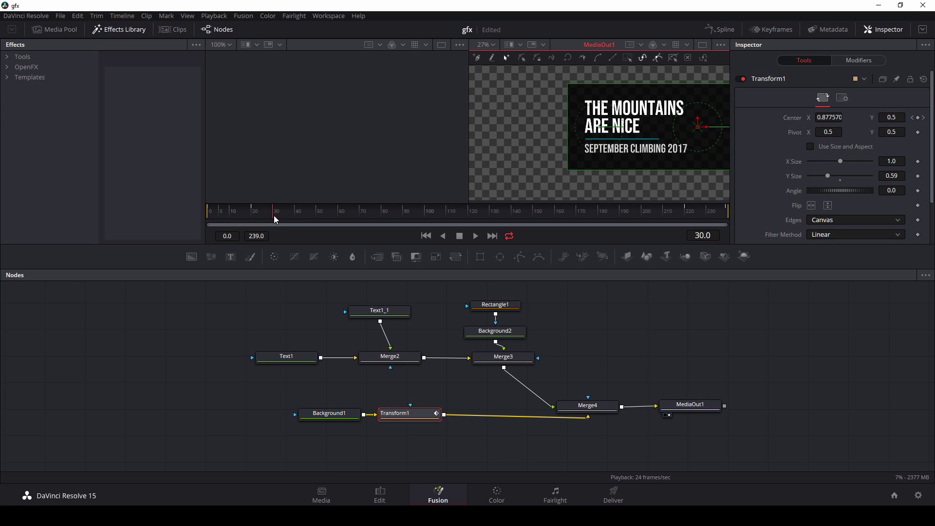
Keyframe Merge4 Blend at 1.0 on frame 30 and 0.0 on frame 20 for the fade-in.
click(591, 408)
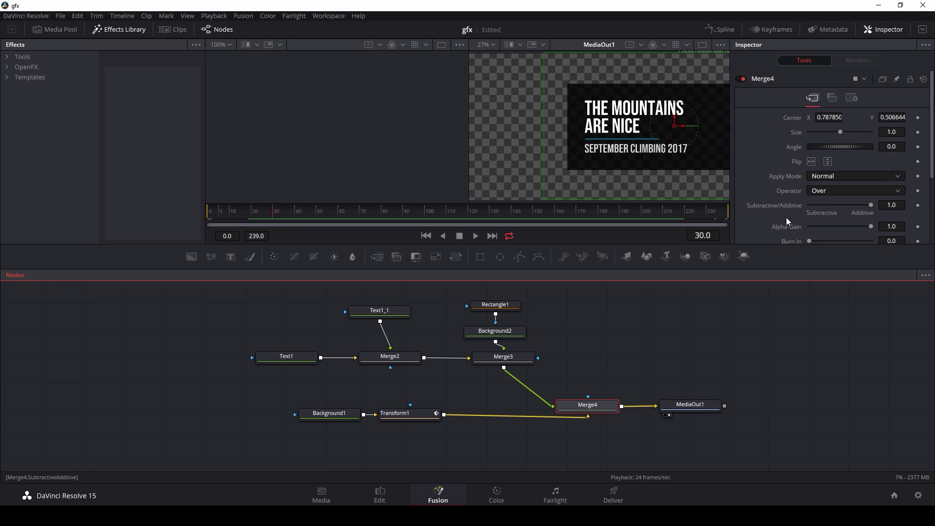
scroll(784, 192, down, 3)
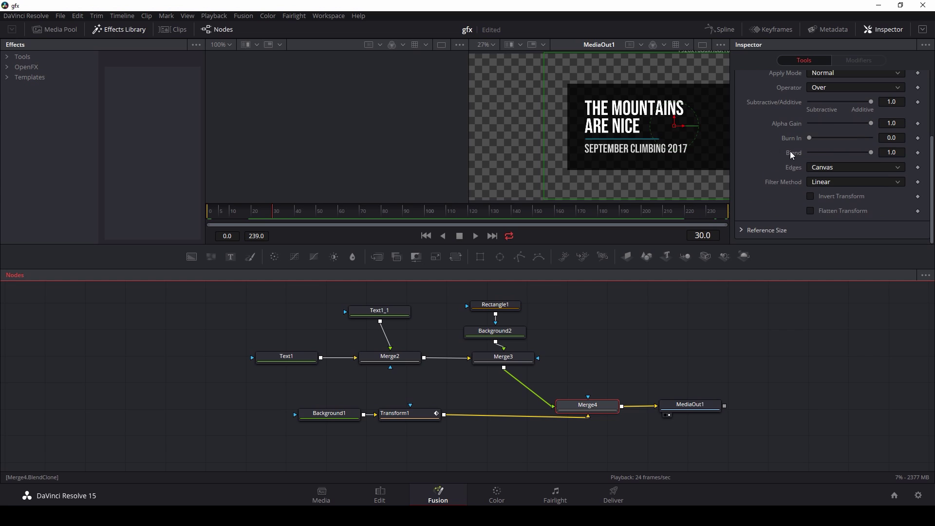
click(917, 153)
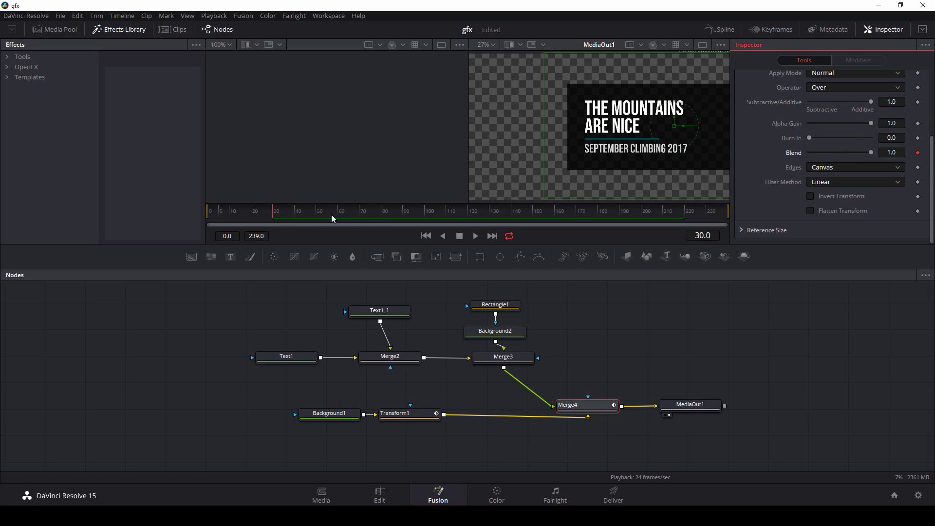
click(271, 213)
drag(872, 153, 804, 154)
Keyframe Blend at 1.0 on frame 210 and 0.0 on frame 220 for the fade-out.
click(663, 211)
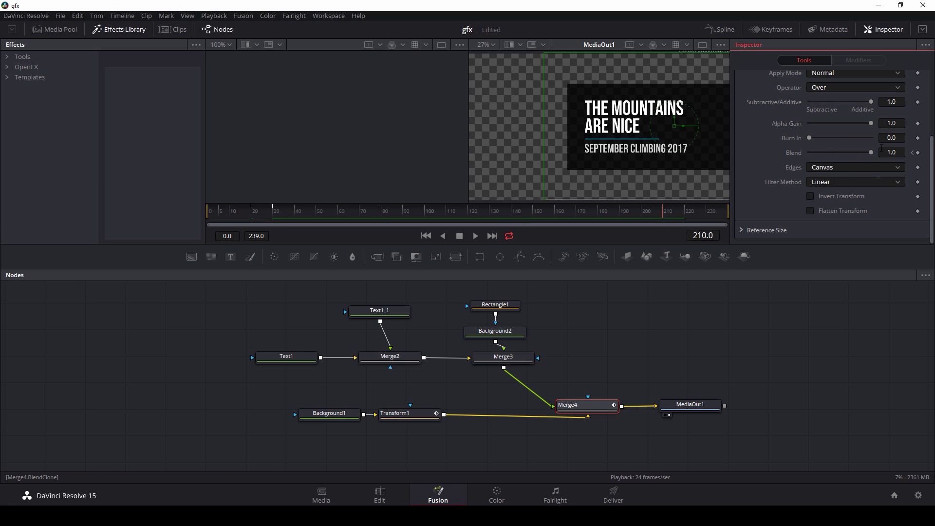
click(919, 152)
click(665, 211)
click(687, 216)
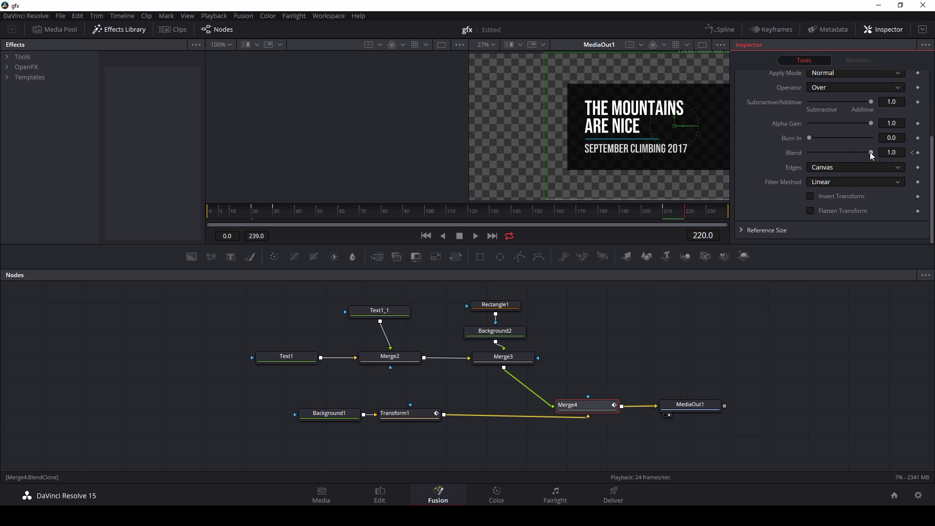
drag(872, 152, 767, 153)
Play the animation to check the title's fade-in and fade-out.
click(476, 236)
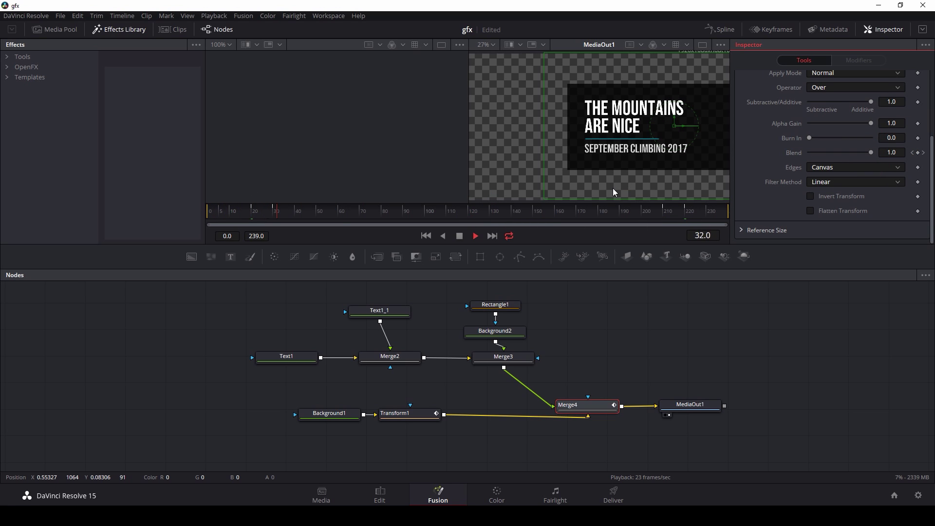
key(space)
click(647, 207)
key(space)
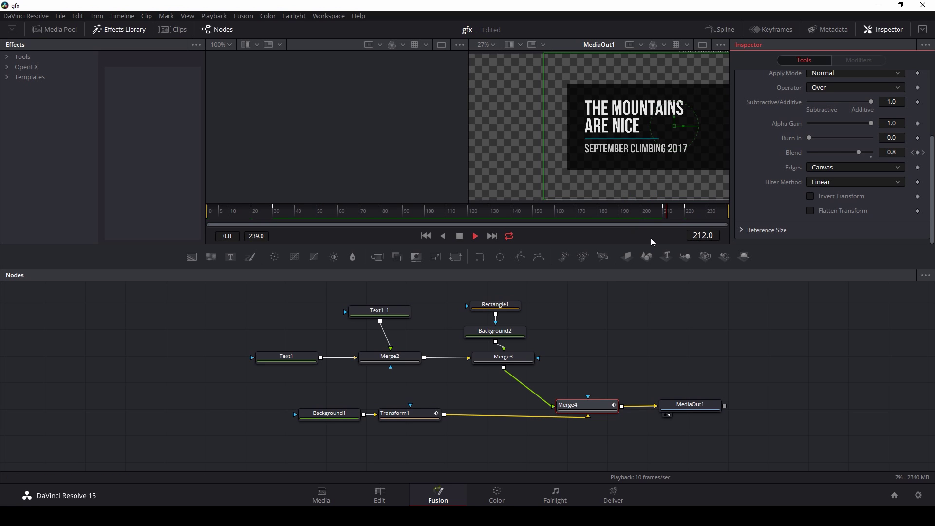
key(space)
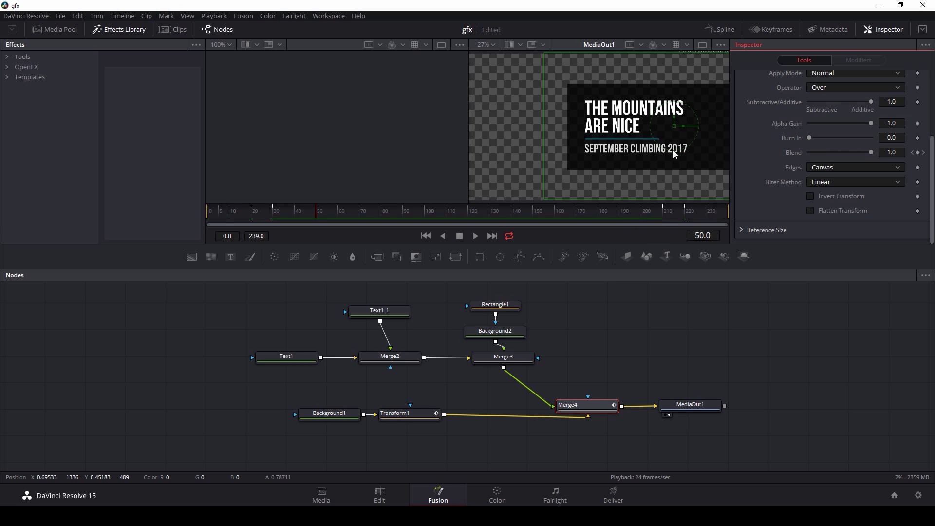
Smooth the Transform1 and Merge4 keyframes in the Spline editor so they ease in and out.
click(720, 28)
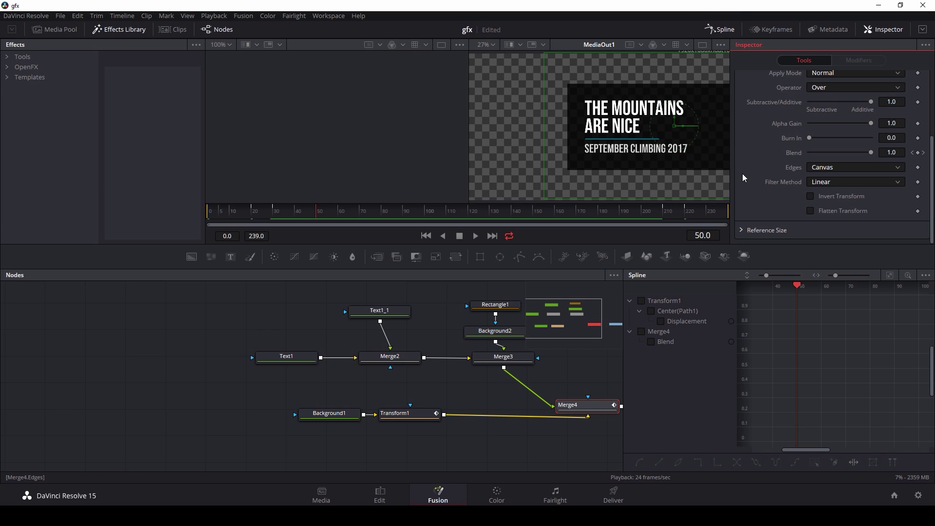
click(641, 300)
click(641, 332)
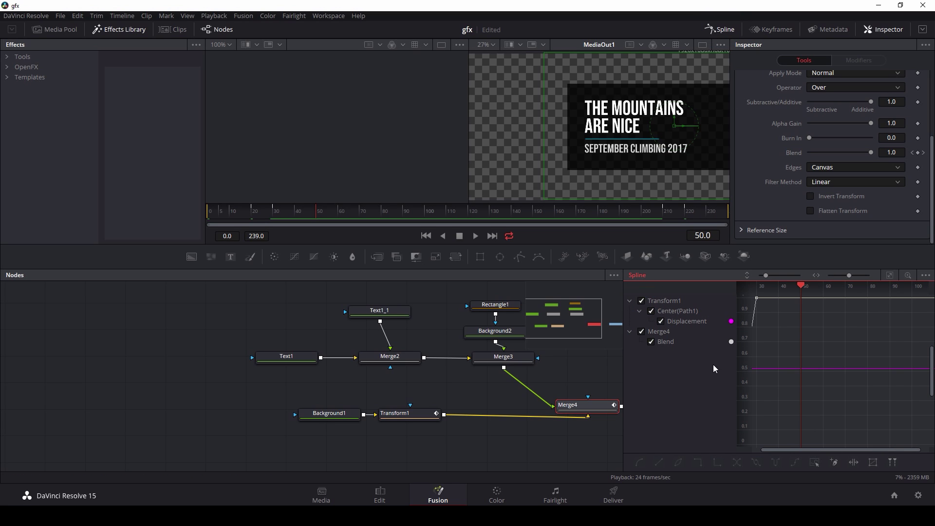
click(889, 278)
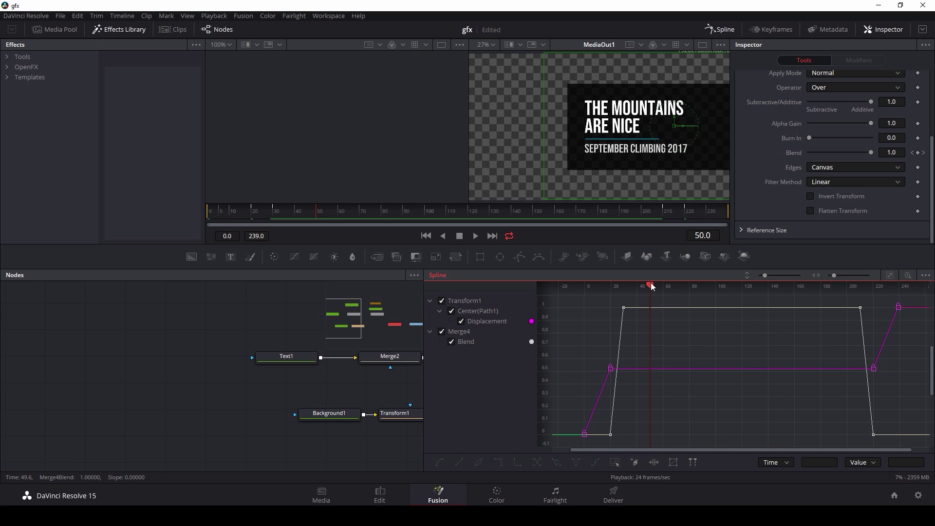
drag(605, 300, 885, 401)
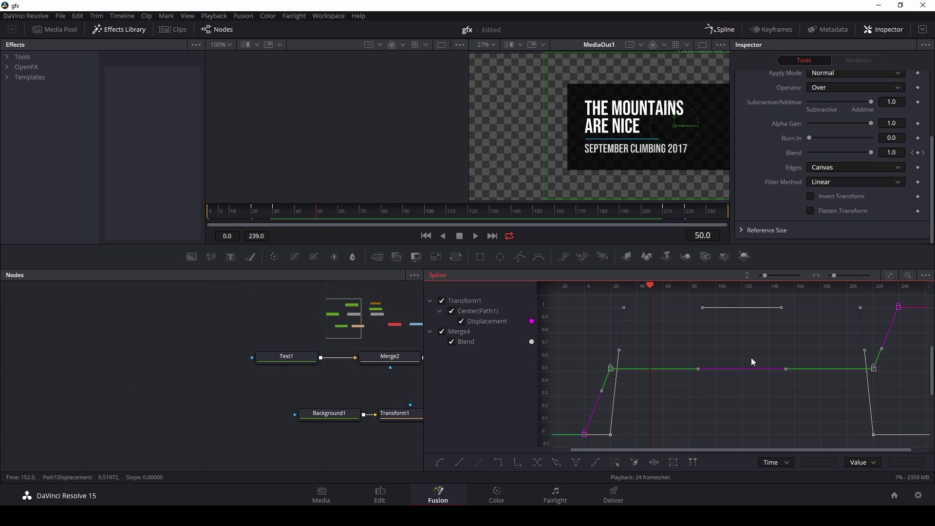
key(shift+s)
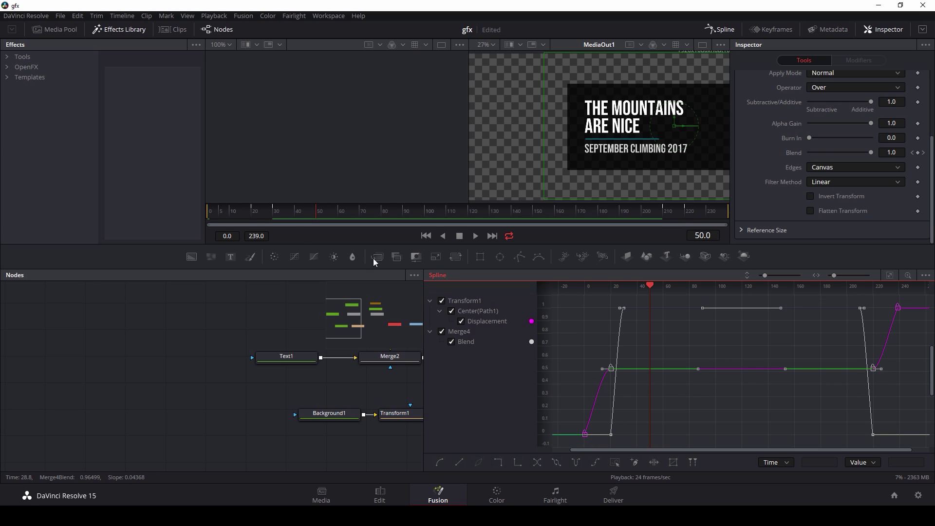
Play the eased slide and fade animation back from the first frame.
key(Home)
key(space)
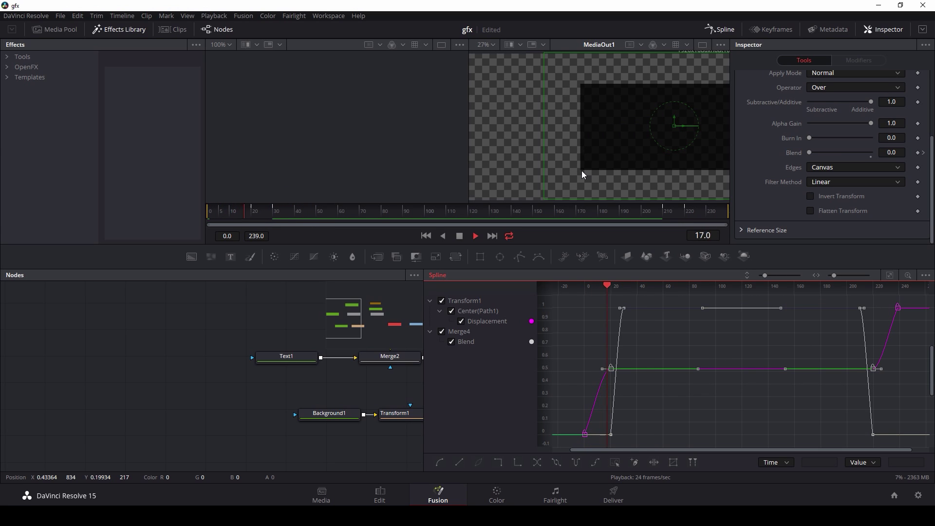
drag(288, 211, 175, 219)
key(space)
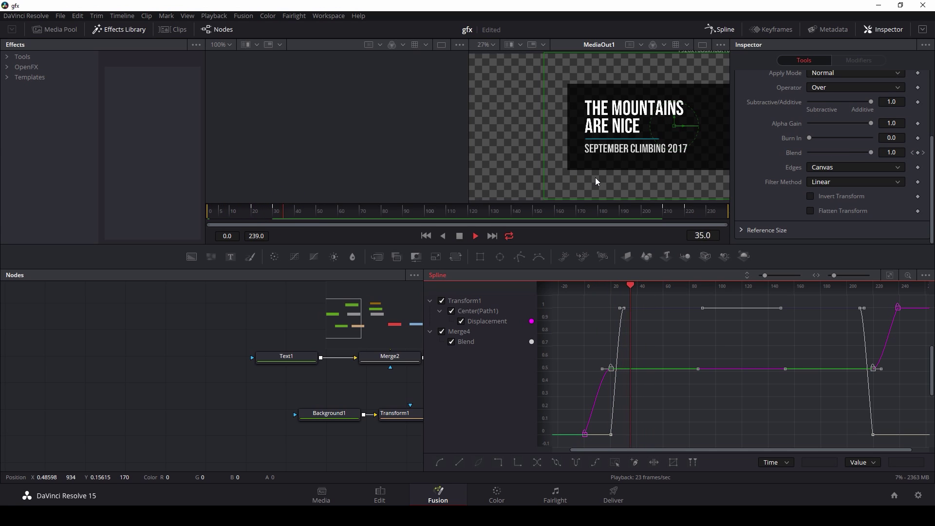
click(380, 494)
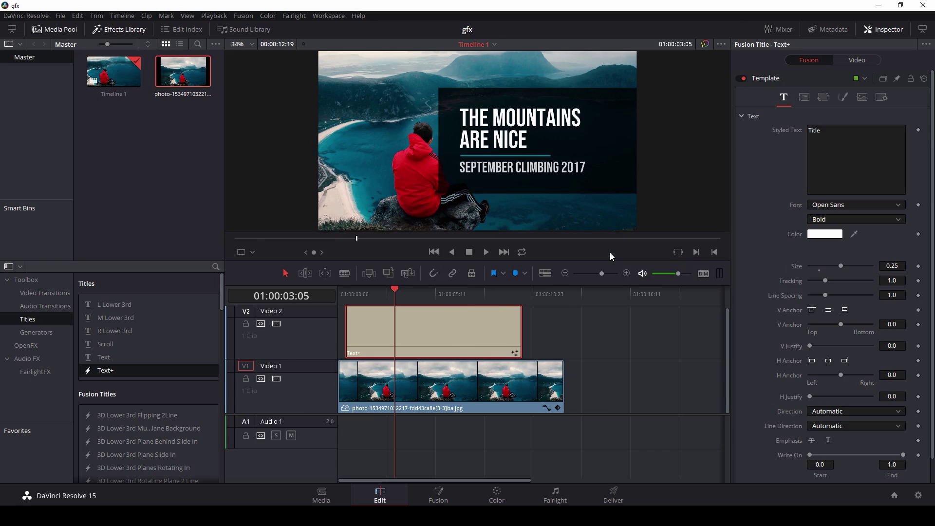
Play the timeline with the new title and enable Dynamic Zoom on the mountain photo clip.
click(665, 413)
key(Home)
key(space)
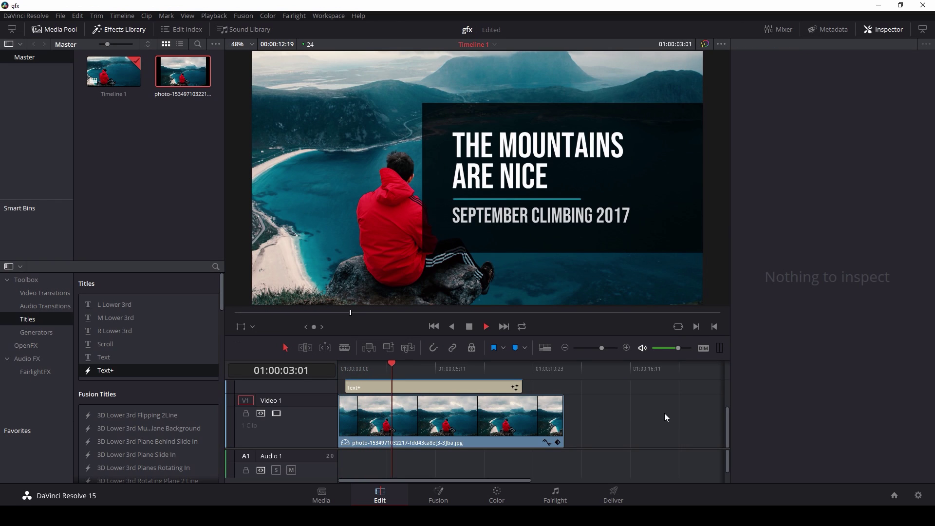
click(536, 418)
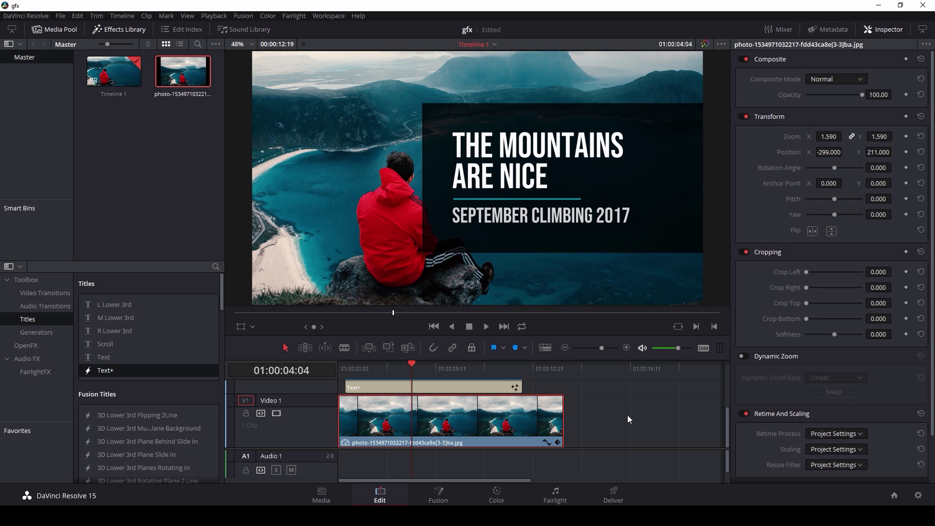
click(745, 356)
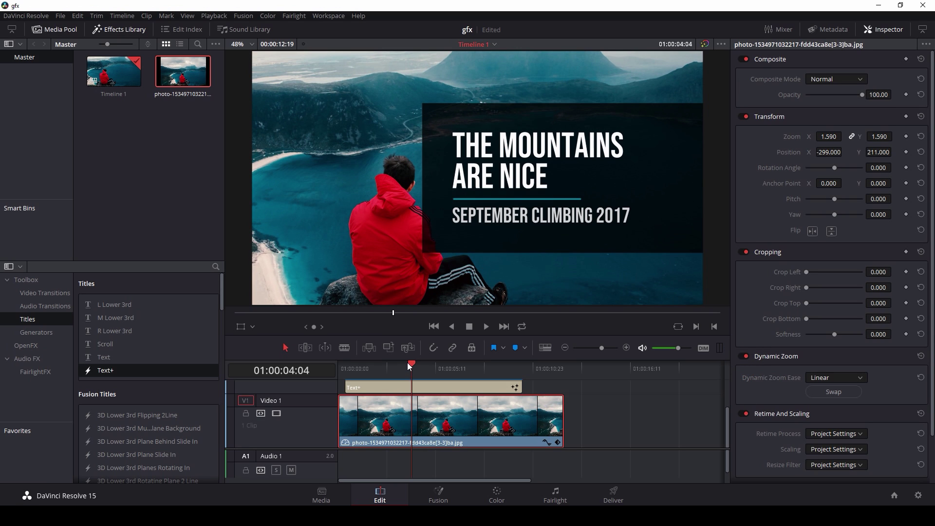
drag(411, 364, 290, 371)
Play the timeline from the start to review the title, then deselect the photo clip.
key(space)
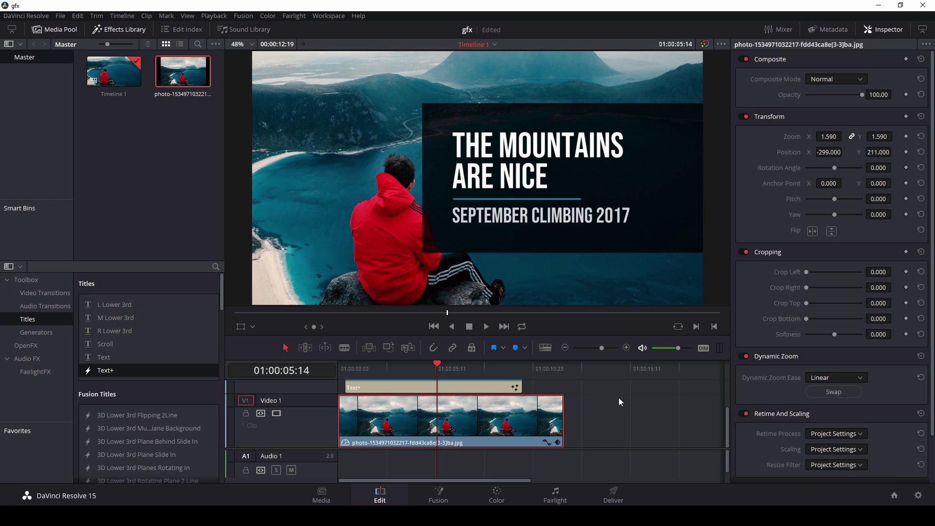
click(615, 405)
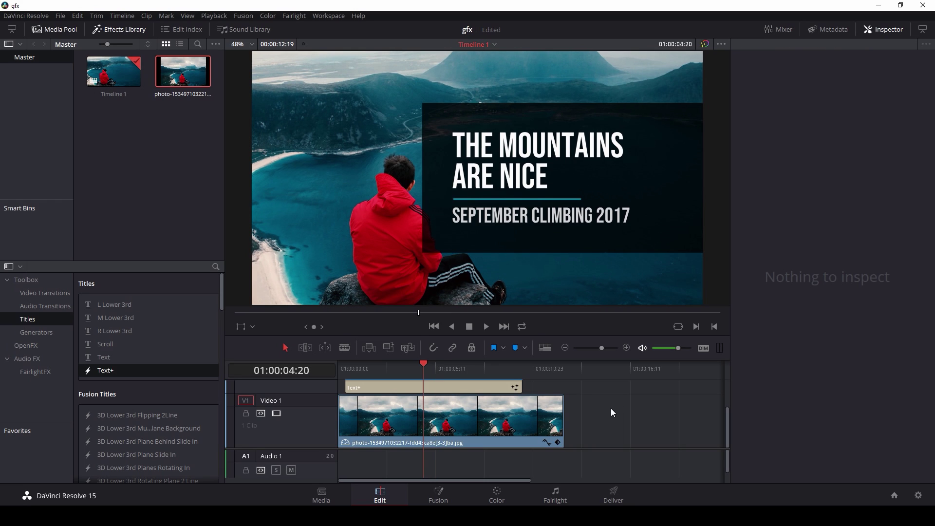